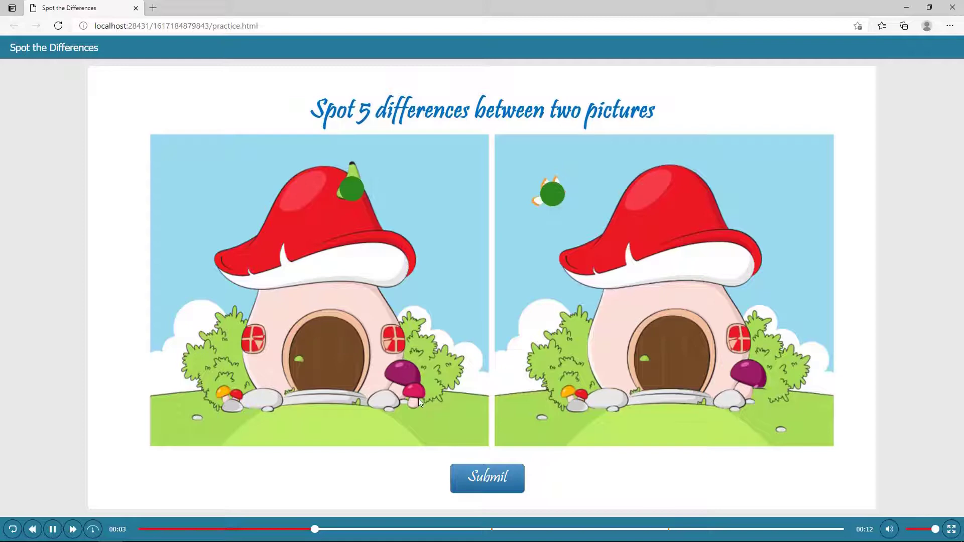
Step: In the game preview, mark a difference on the left picture and submit the answer
{"action": "left_click", "coordinate": [256, 343]}
{"action": "left_click", "coordinate": [518, 480]}
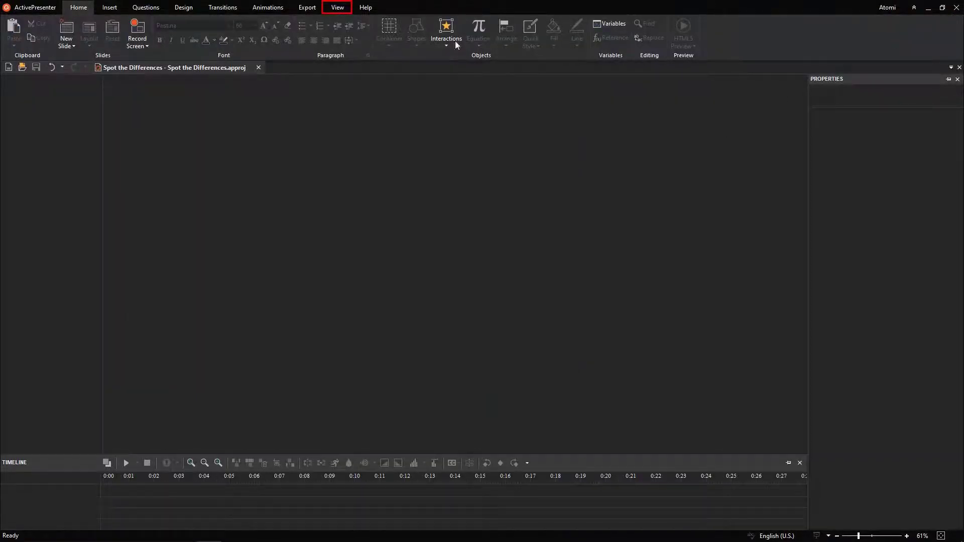
Step: Add the four PNG pictures and the Congrast and Oops MP3s to Resources, then check the Audio & Video and Images tabs
{"action": "left_click", "coordinate": [337, 7]}
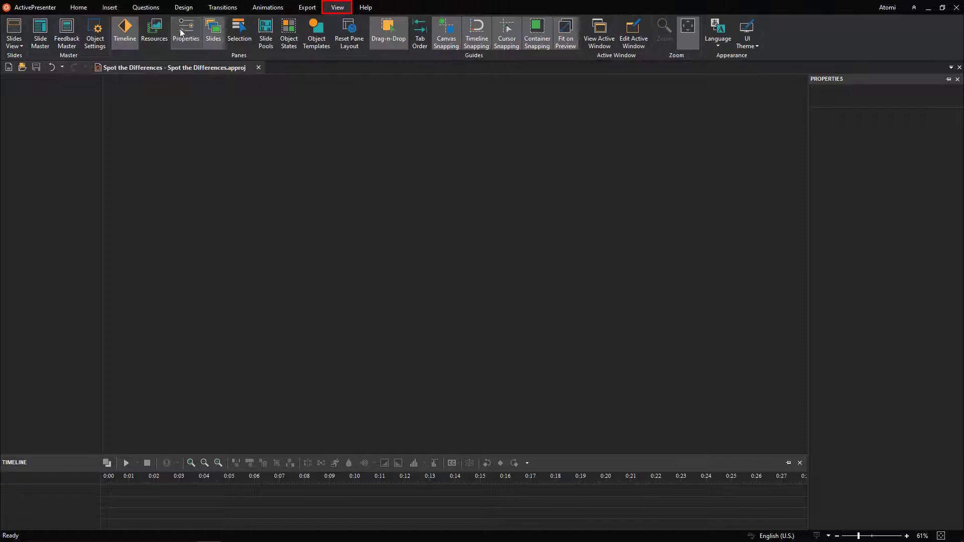
{"action": "left_click", "coordinate": [155, 33]}
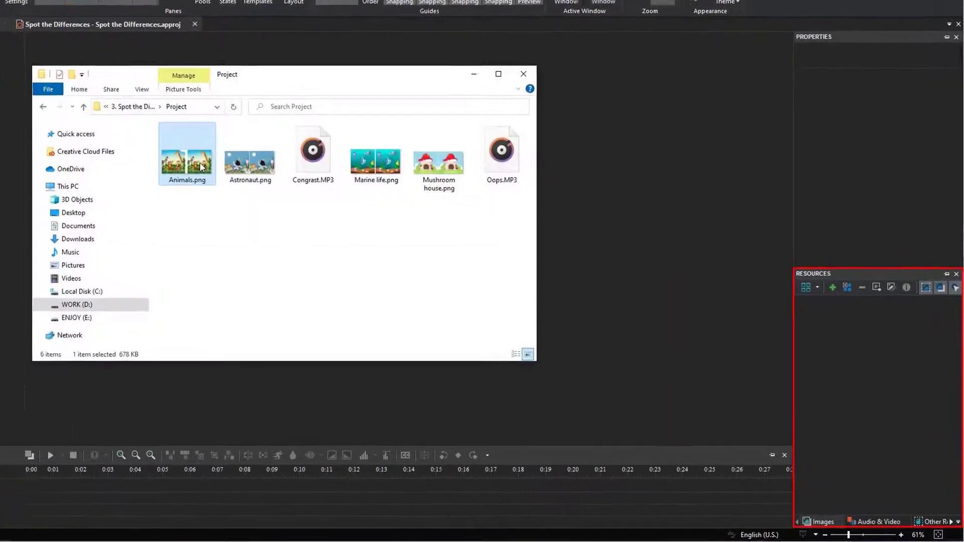
{"action": "left_click_drag", "start_coordinate": [180, 157], "coordinate": [907, 402]}
{"action": "left_click", "coordinate": [894, 520]}
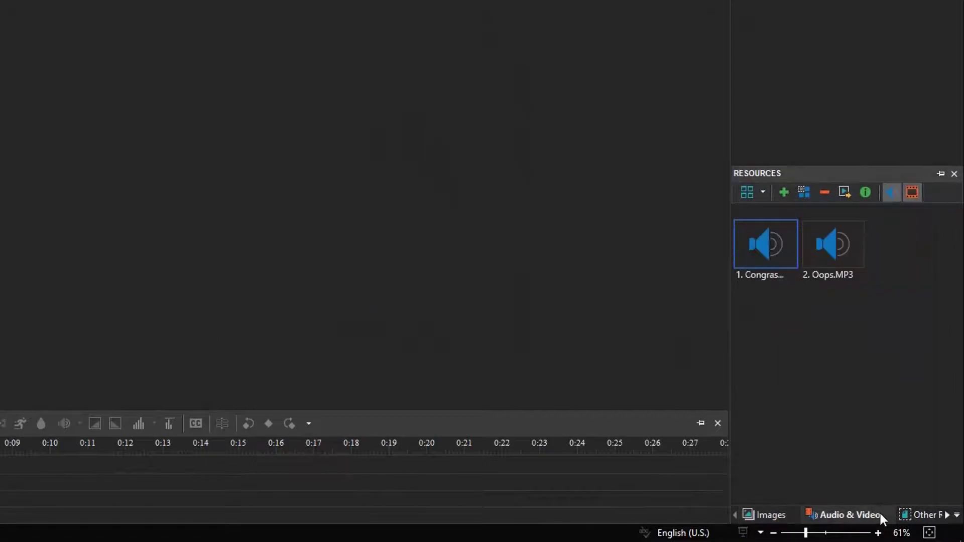
{"action": "left_click", "coordinate": [794, 516]}
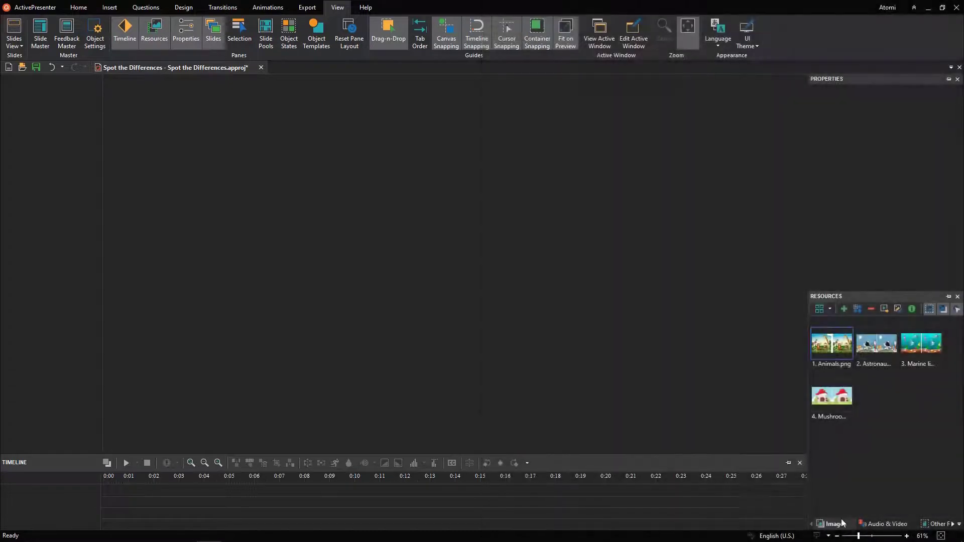
Step: Insert hotspot question slides from Interactions > Questions, then select slide 1
{"action": "left_click", "coordinate": [80, 8]}
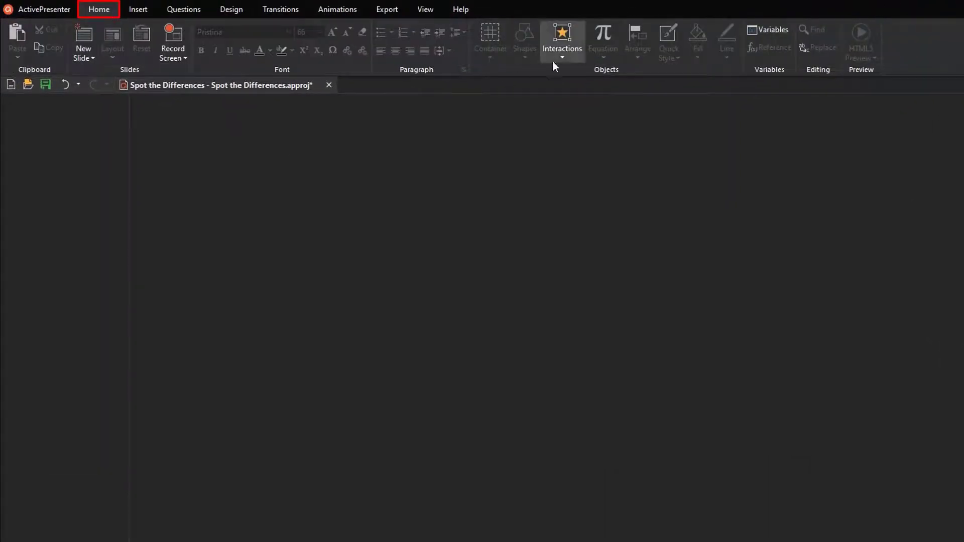
{"action": "left_click", "coordinate": [561, 58]}
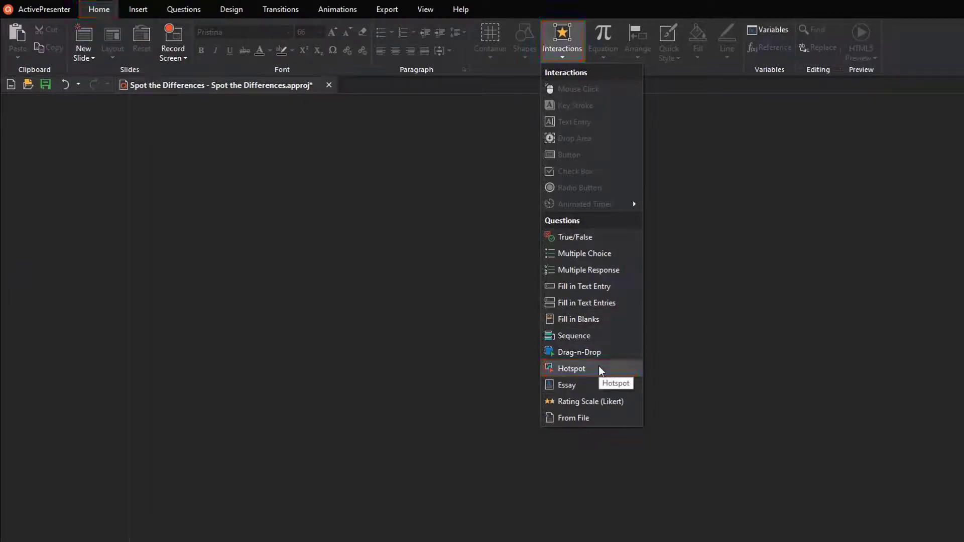
{"action": "left_click", "coordinate": [184, 10]}
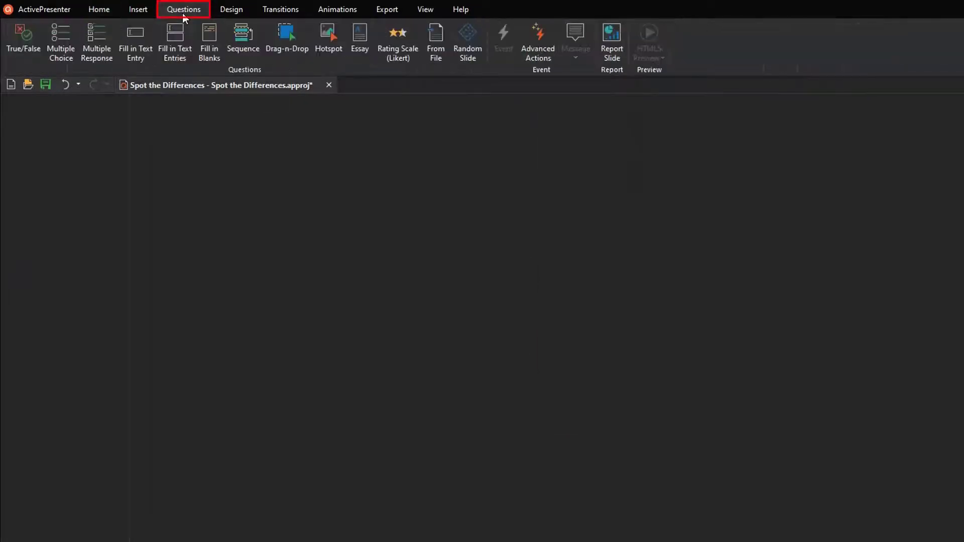
{"action": "left_click", "coordinate": [321, 53]}
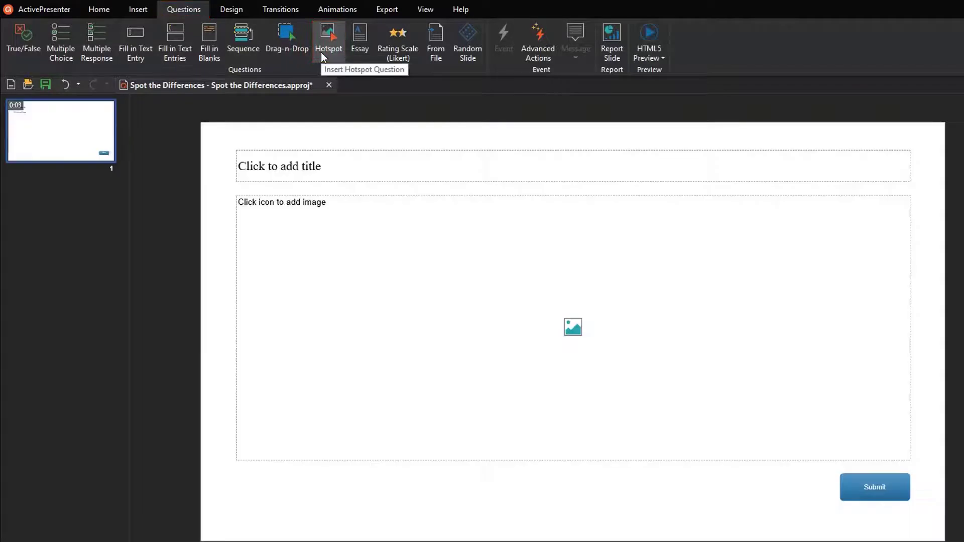
{"action": "left_click", "coordinate": [321, 52]}
{"action": "left_click", "coordinate": [320, 52]}
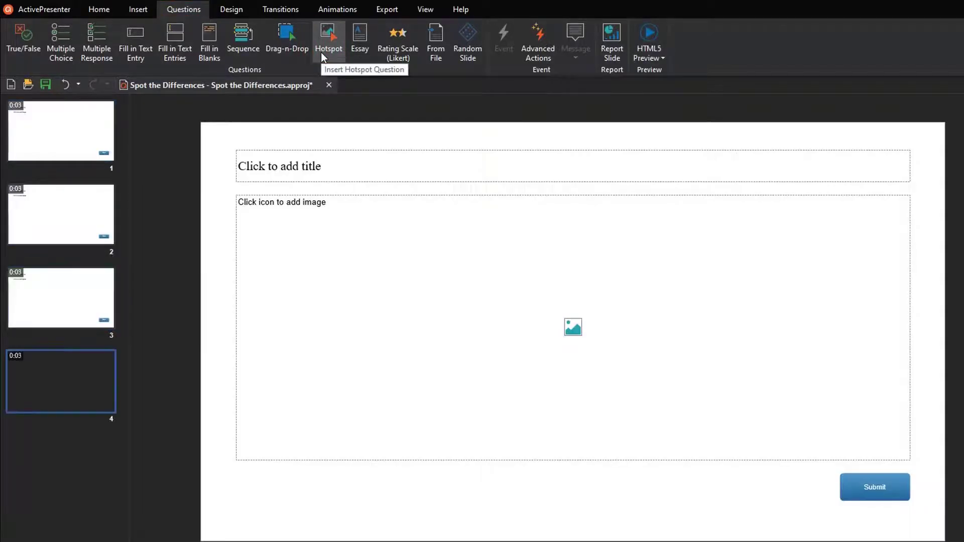
{"action": "left_click", "coordinate": [91, 128]}
Step: Title slide 1 'Spot 5 differences between two pictures' and insert the project's Mushroom house picture
{"action": "left_click", "coordinate": [367, 170]}
{"action": "type", "text": "Spot 5"}
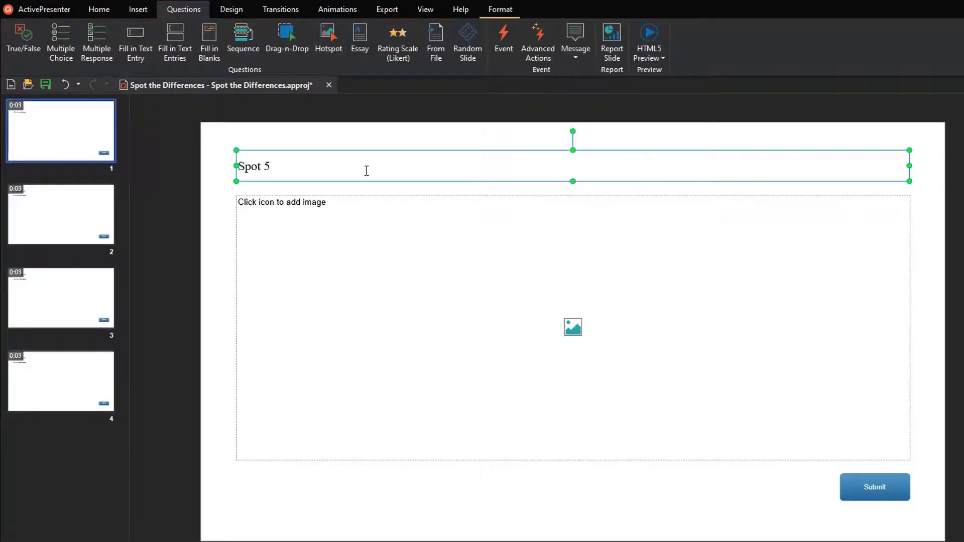
{"action": "type", "text": " differences between two pictures"}
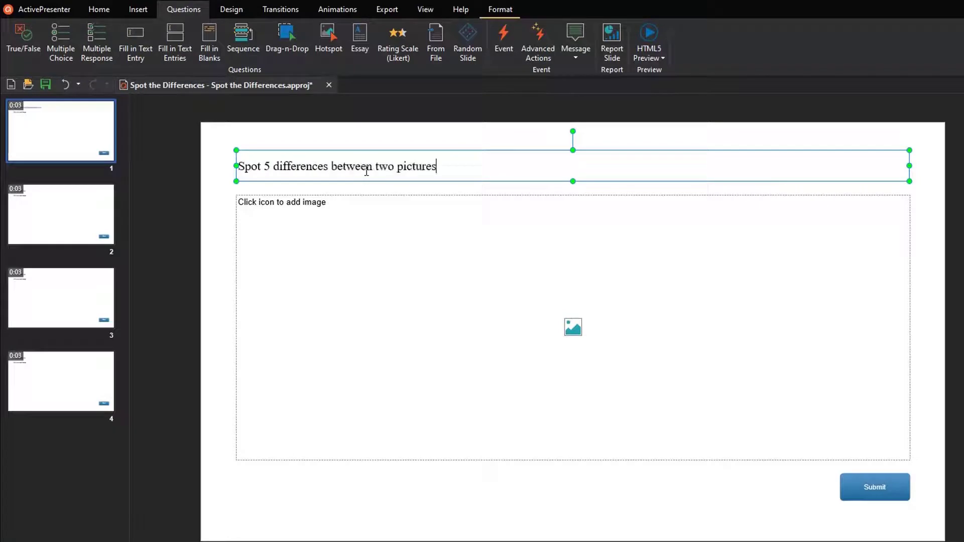
{"action": "left_click", "coordinate": [570, 342]}
{"action": "left_click", "coordinate": [569, 361]}
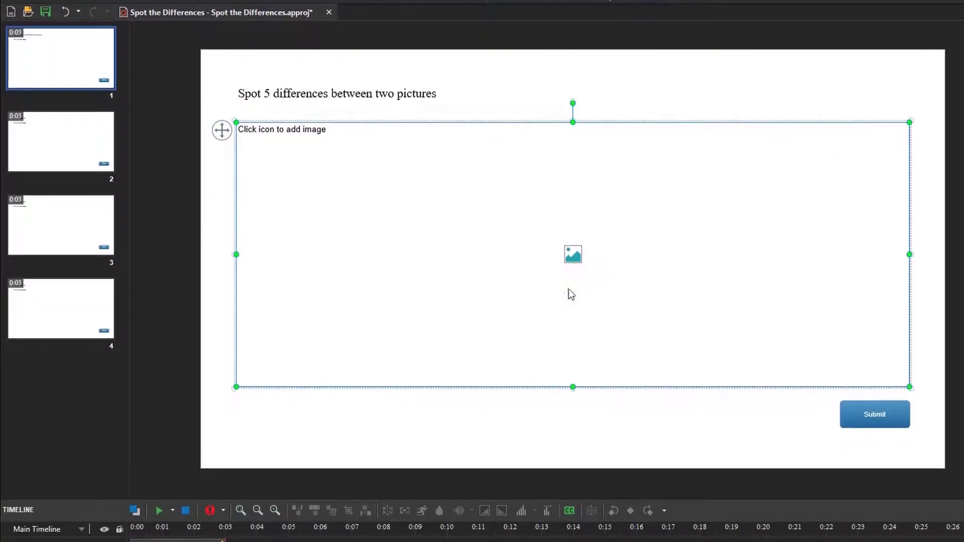
{"action": "left_click", "coordinate": [703, 251]}
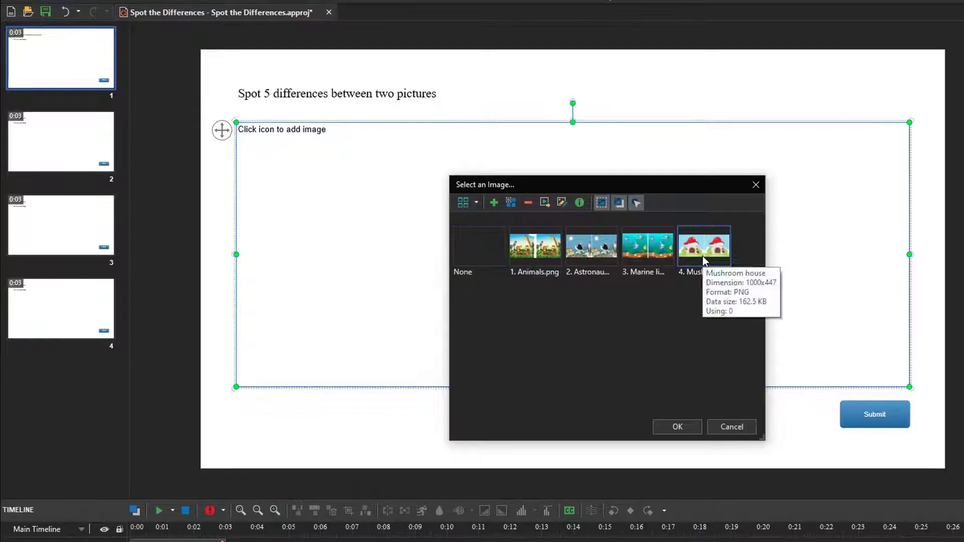
{"action": "left_click", "coordinate": [689, 426]}
Step: Enlarge the mushroom picture at both corners and centre the title text
{"action": "left_click_drag", "start_coordinate": [380, 168], "coordinate": [287, 125]}
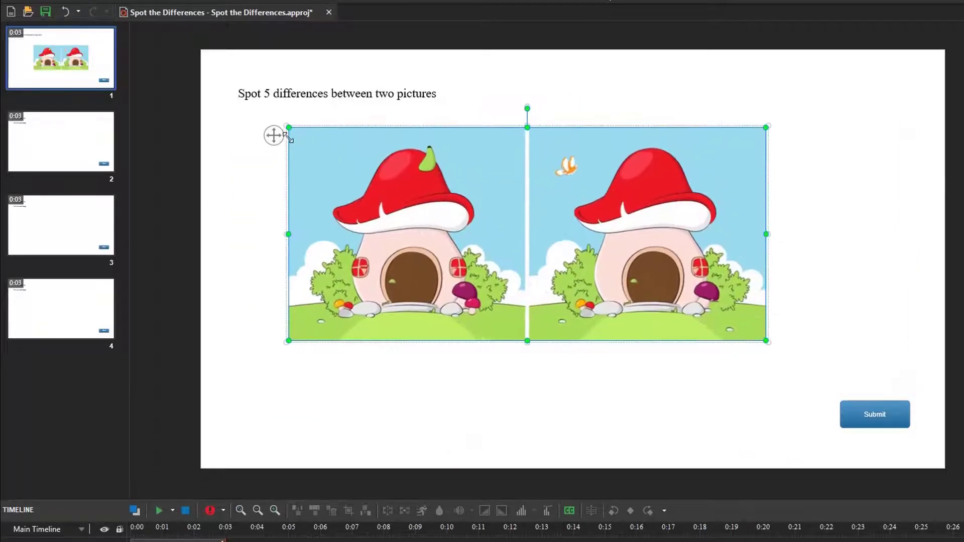
{"action": "left_click_drag", "start_coordinate": [766, 340], "coordinate": [551, 422]}
{"action": "left_click", "coordinate": [844, 402]}
{"action": "left_click", "coordinate": [274, 95]}
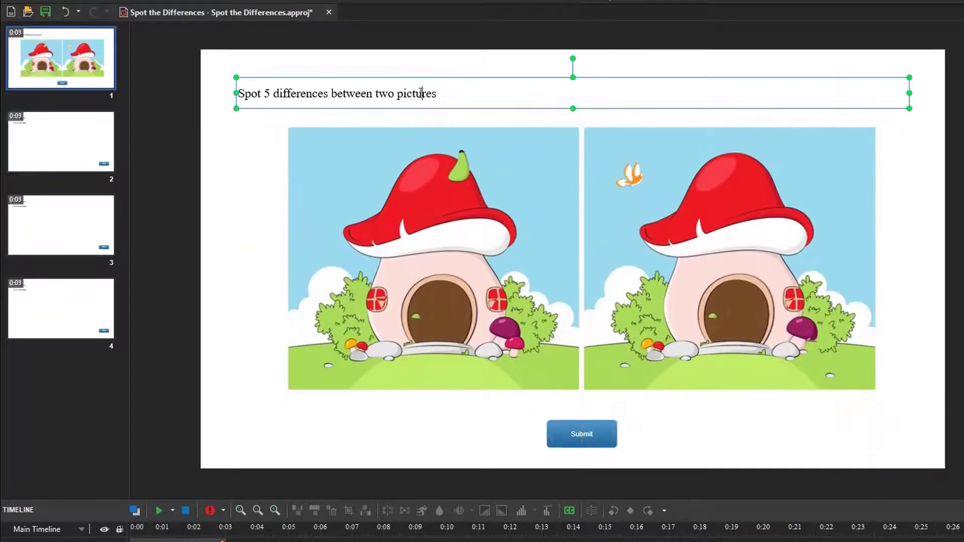
{"action": "key", "text": "ctrl+e"}
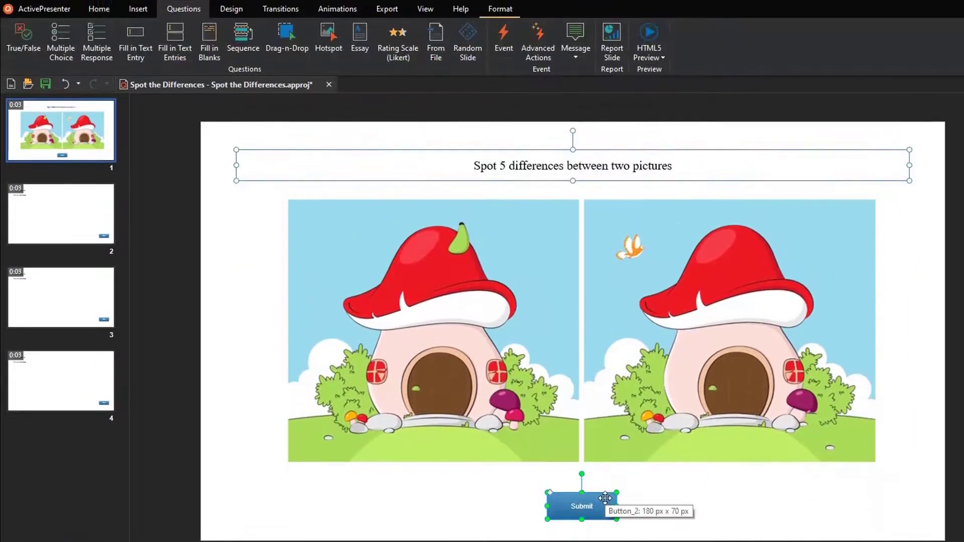
Step: Set the text font to Pristina at size 36
{"action": "left_click", "coordinate": [99, 9]}
{"action": "left_click", "coordinate": [236, 31]}
{"action": "type", "text": "Pristina"}
{"action": "key", "text": "Return"}
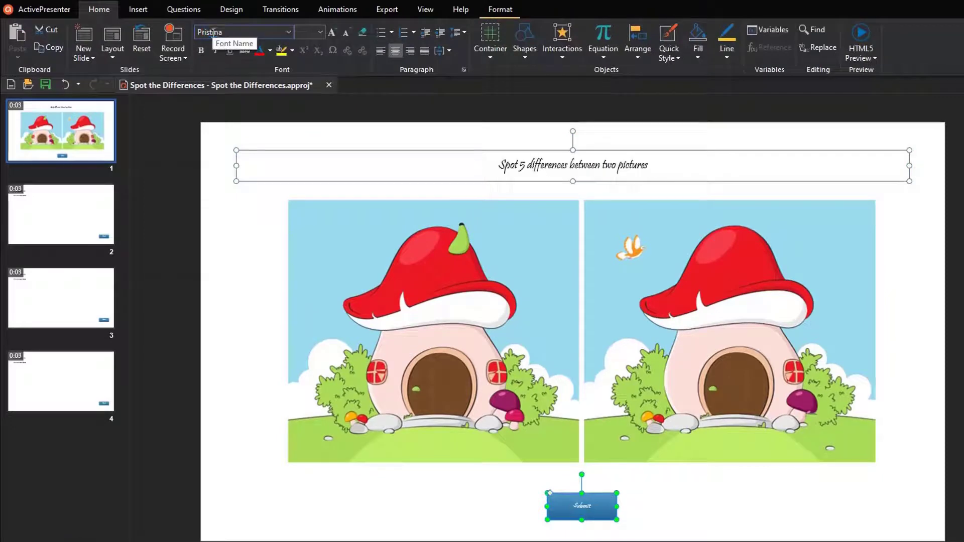
{"action": "left_click", "coordinate": [320, 31]}
{"action": "left_click", "coordinate": [306, 216]}
Step: Make the title size 60 and colour it with the Submit button's blue via the eyedropper
{"action": "double_click", "coordinate": [572, 166]}
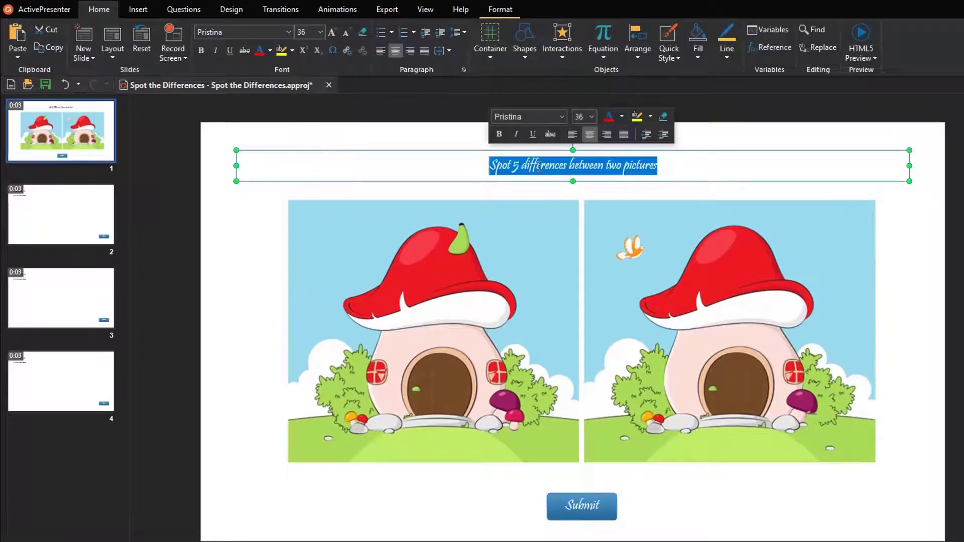
{"action": "left_click", "coordinate": [320, 31]}
{"action": "left_click", "coordinate": [300, 272]}
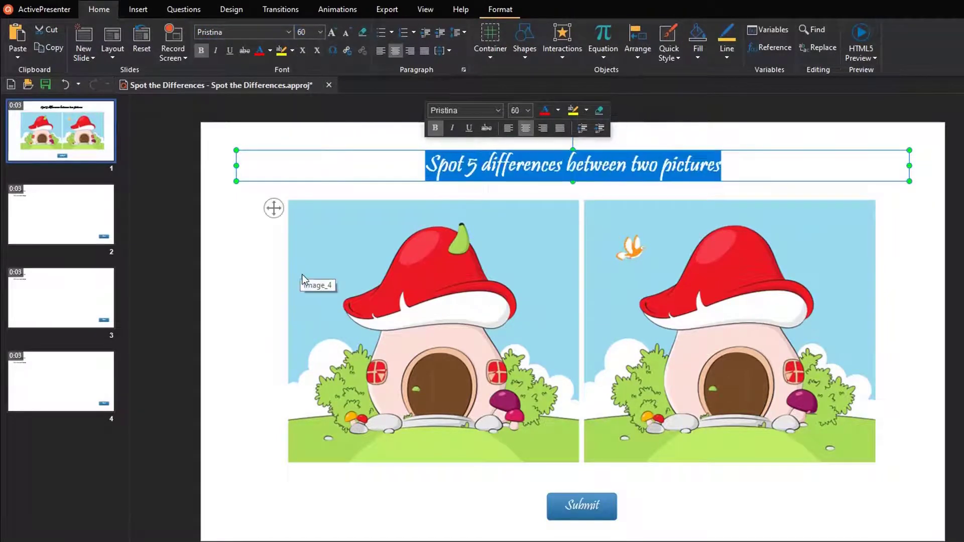
{"action": "left_click", "coordinate": [558, 110]}
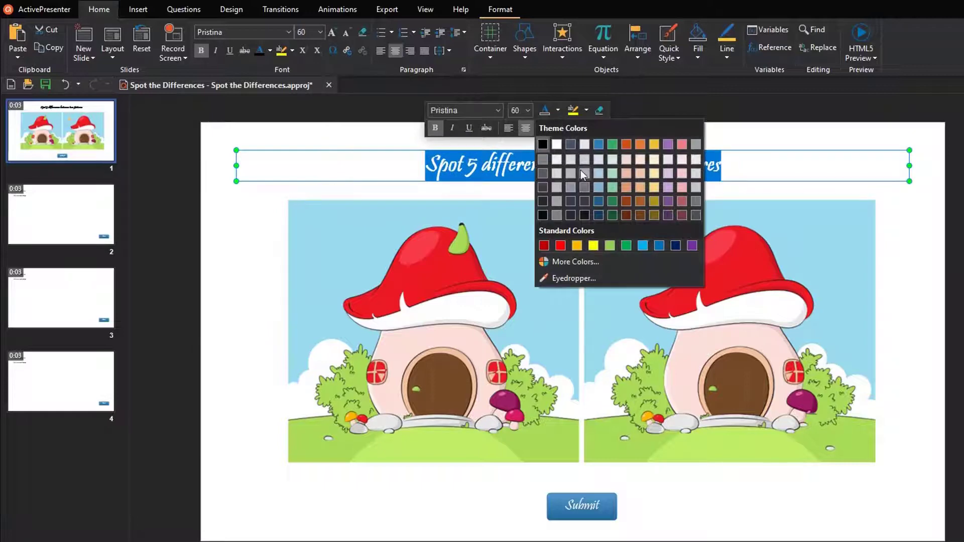
{"action": "left_click", "coordinate": [574, 278]}
{"action": "left_click", "coordinate": [606, 515]}
{"action": "left_click", "coordinate": [651, 512]}
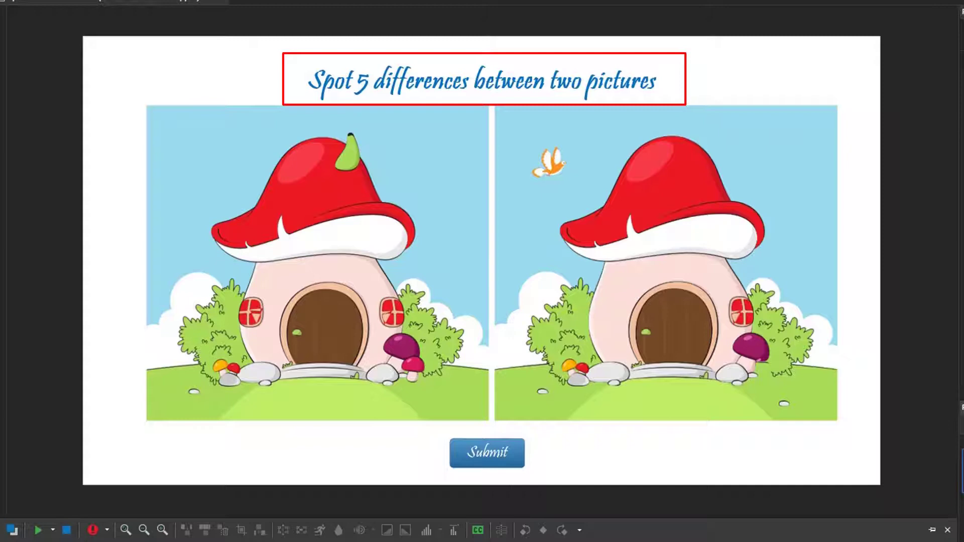
Step: Add hotspots over the roof's pear, the right-hand bird, the left house window and the small pink mushroom
{"action": "left_click", "coordinate": [131, 114]}
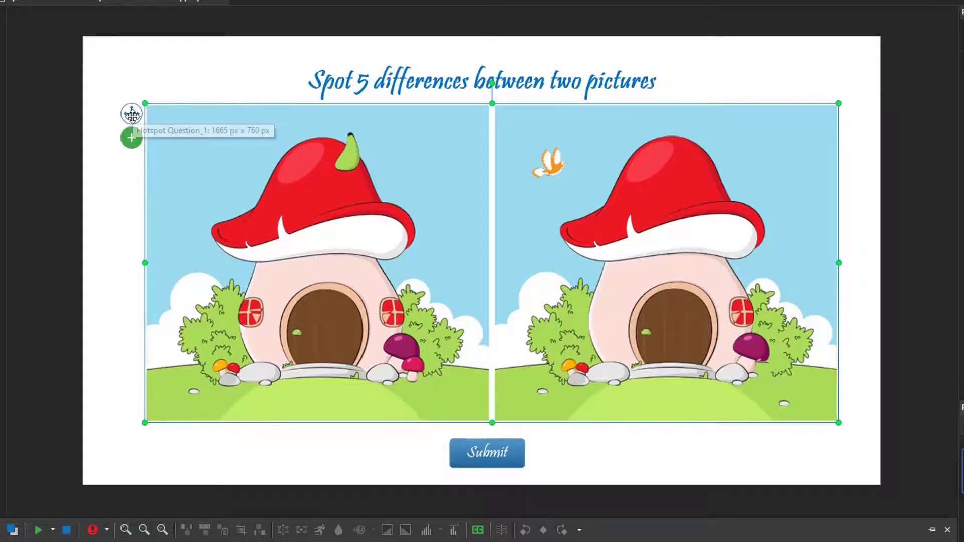
{"action": "left_click", "coordinate": [137, 146]}
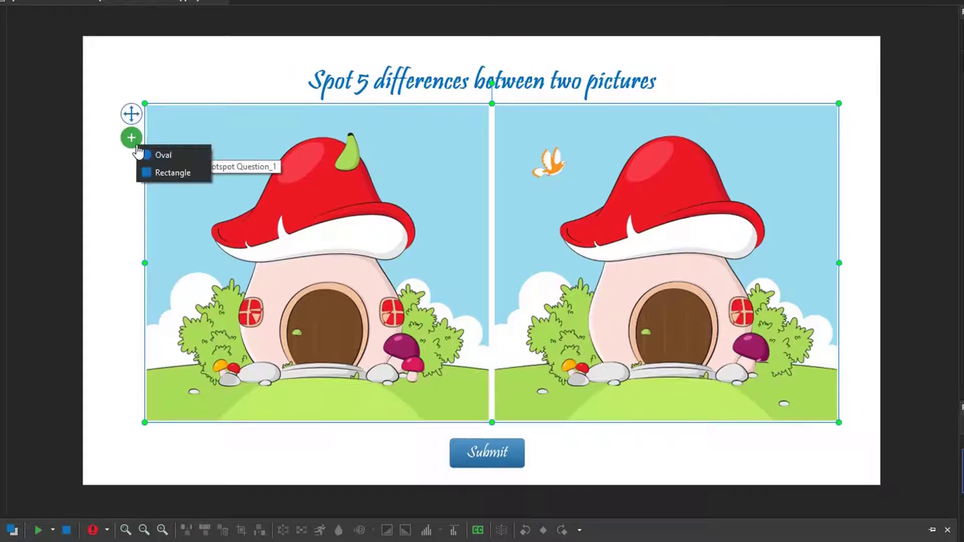
{"action": "left_click", "coordinate": [158, 158]}
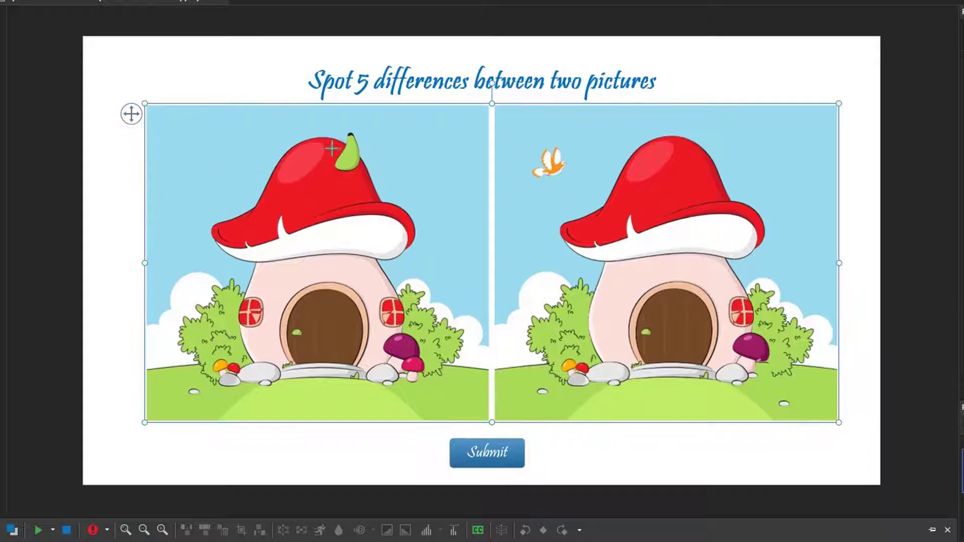
{"action": "left_click_drag", "start_coordinate": [331, 130], "coordinate": [361, 173]}
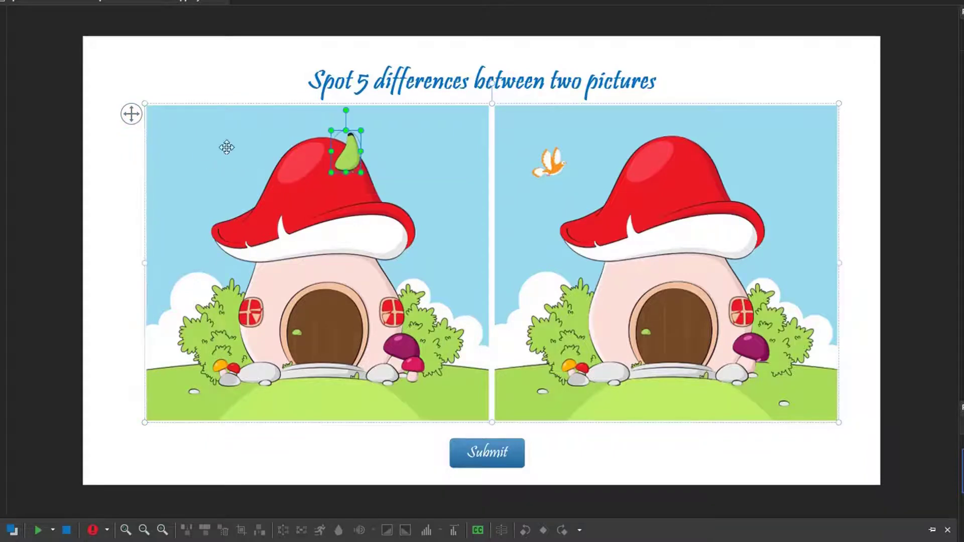
{"action": "left_click", "coordinate": [131, 114]}
{"action": "left_click", "coordinate": [136, 146]}
{"action": "left_click", "coordinate": [183, 157]}
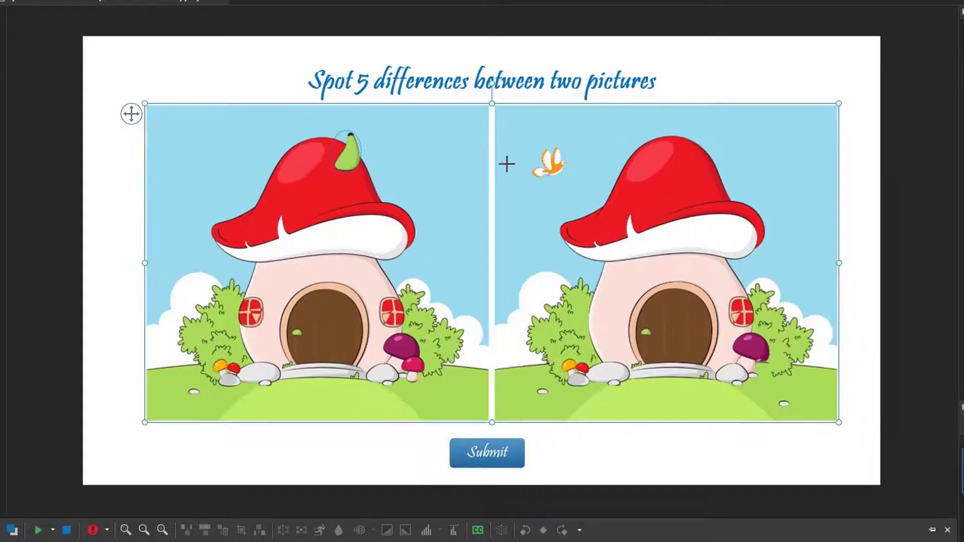
{"action": "left_click_drag", "start_coordinate": [528, 144], "coordinate": [568, 179]}
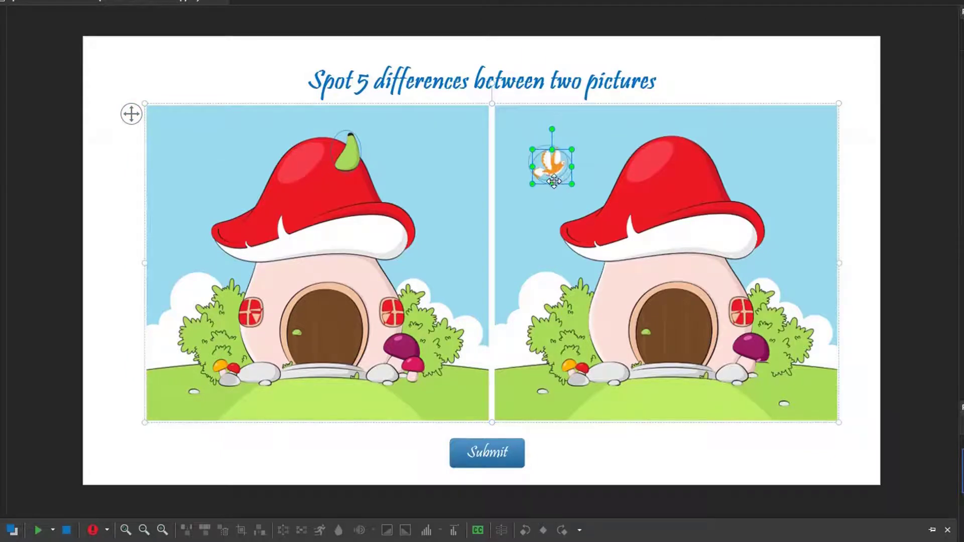
{"action": "left_click_drag", "start_coordinate": [284, 261], "coordinate": [250, 328]}
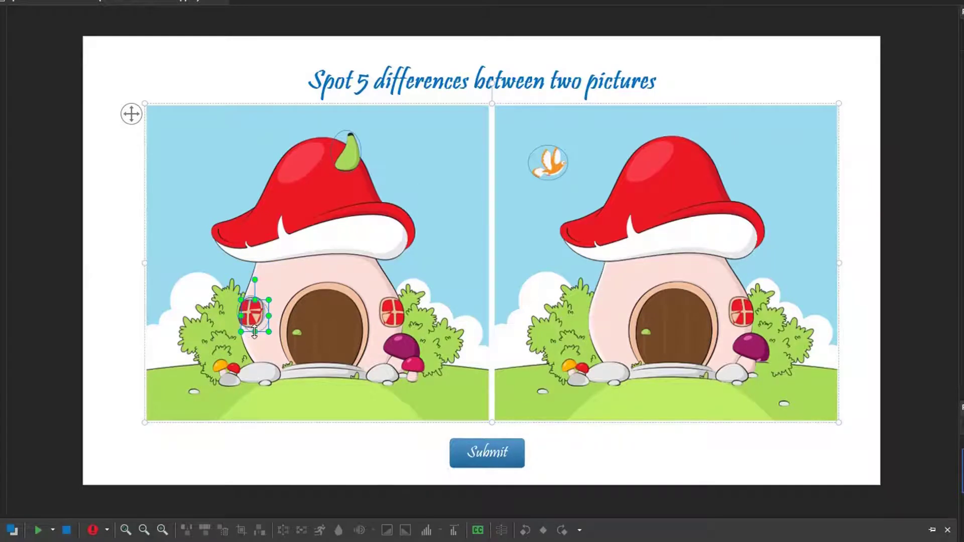
{"action": "left_click_drag", "start_coordinate": [401, 353], "coordinate": [784, 406]}
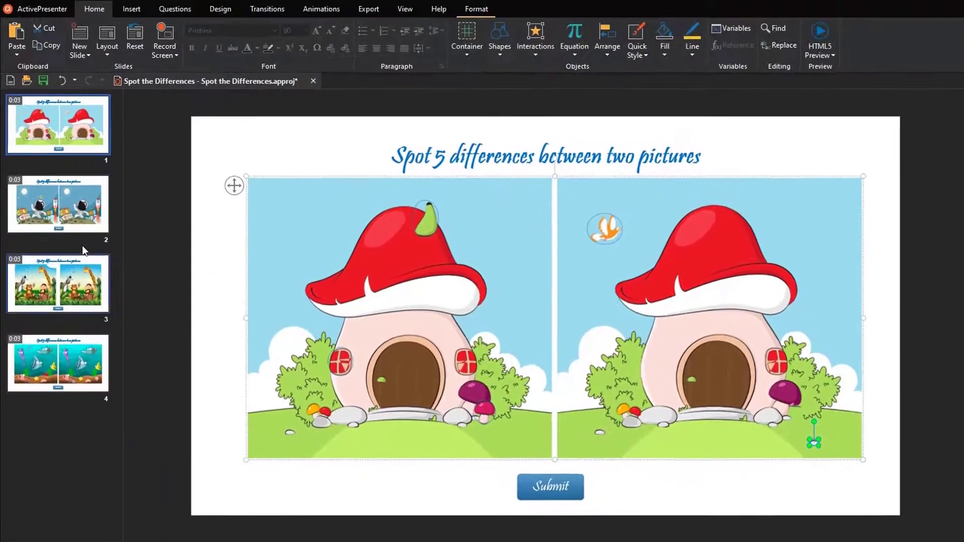
Step: On the astronaut slide, draw a hotspot around the helmet flower and shrink it from the top
{"action": "left_click", "coordinate": [72, 211]}
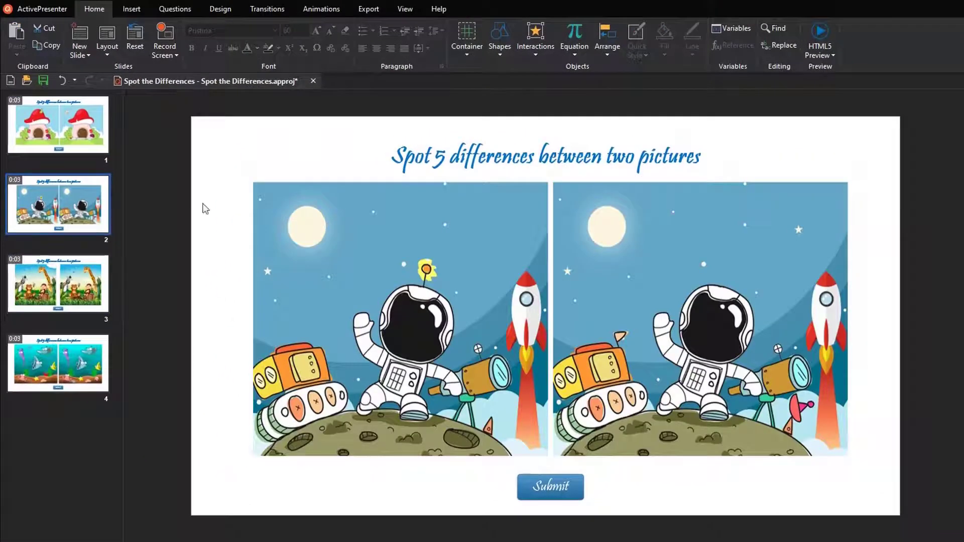
{"action": "left_click", "coordinate": [257, 210]}
{"action": "left_click", "coordinate": [242, 209]}
{"action": "mouse_move", "coordinate": [416, 259]}
{"action": "left_mouse_down"}
{"action": "mouse_move", "coordinate": [438, 287]}
{"action": "mouse_move", "coordinate": [478, 285]}
{"action": "mouse_move", "coordinate": [631, 343]}
{"action": "left_mouse_up"}
{"action": "left_click_drag", "start_coordinate": [621, 316], "coordinate": [817, 425]}
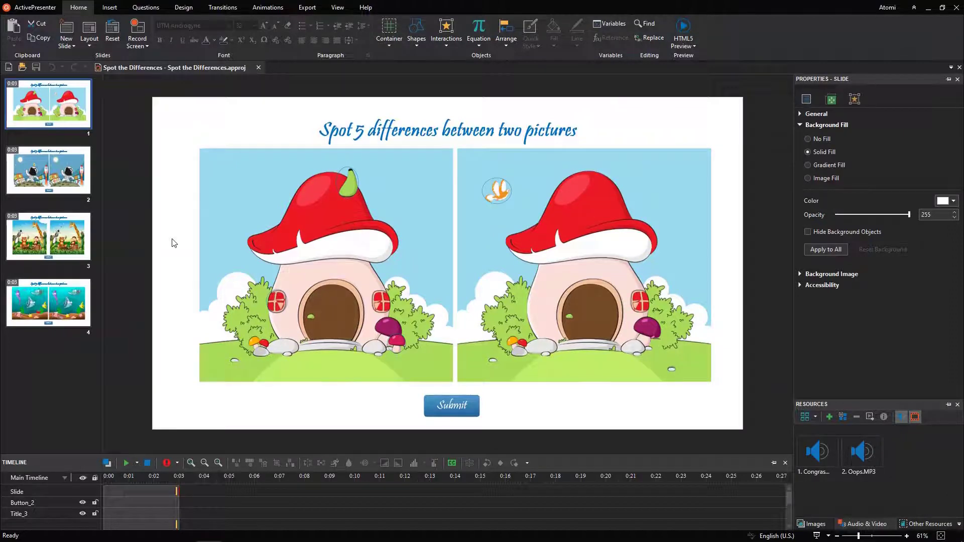
Step: Give the mushroom-house hotspot question a brightened green marker colour and a radius of 30
{"action": "left_click", "coordinate": [251, 213]}
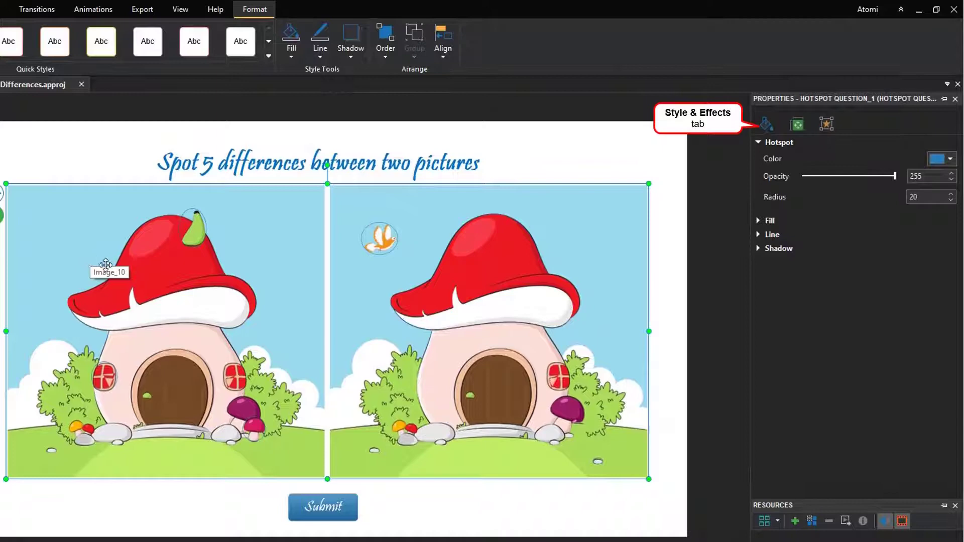
{"action": "left_click", "coordinate": [951, 159]}
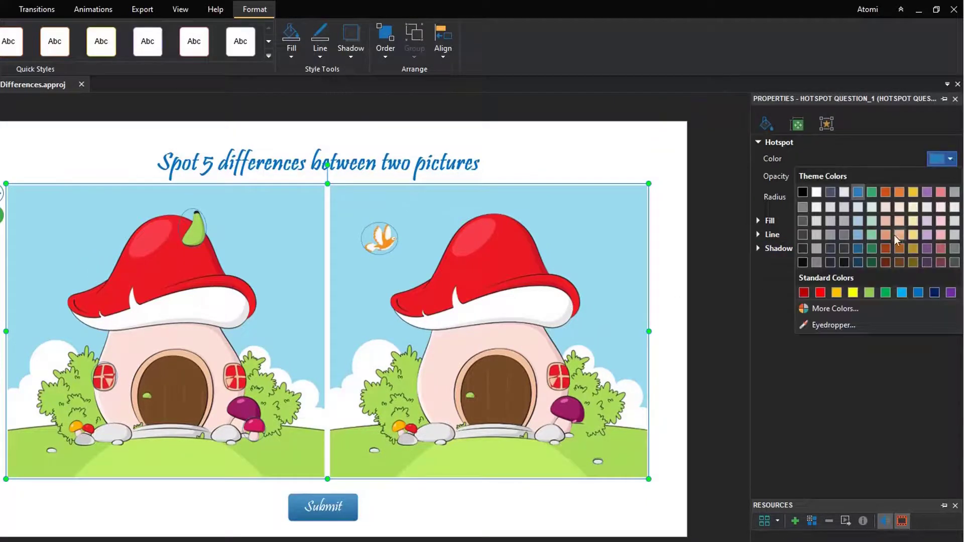
{"action": "left_click", "coordinate": [872, 262]}
{"action": "left_click", "coordinate": [950, 159]}
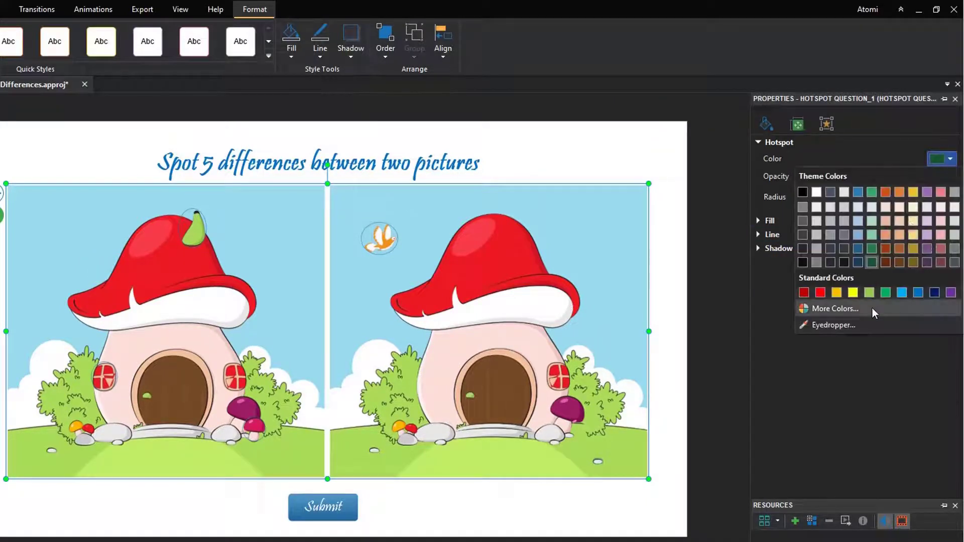
{"action": "left_click", "coordinate": [873, 311]}
{"action": "left_click", "coordinate": [947, 155]}
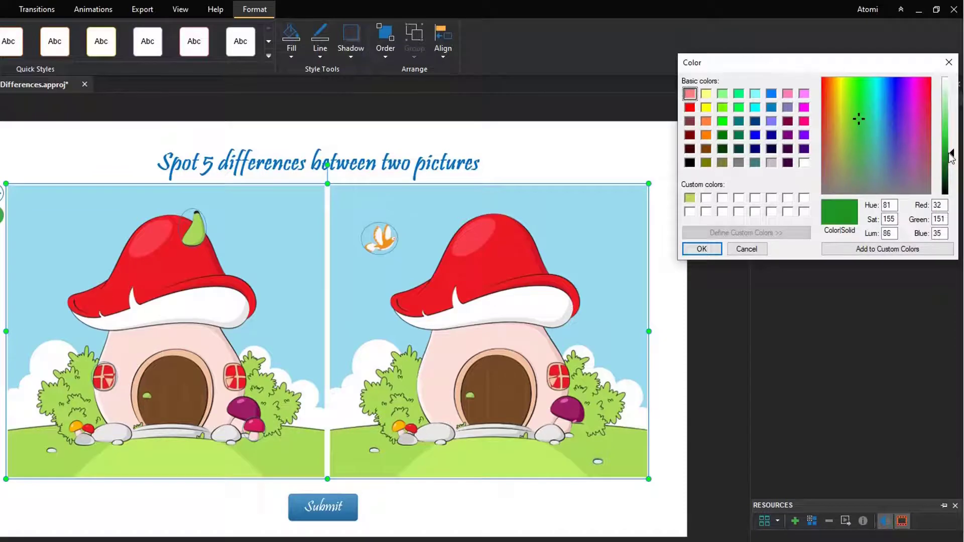
{"action": "left_click", "coordinate": [703, 250]}
{"action": "double_click", "coordinate": [909, 198]}
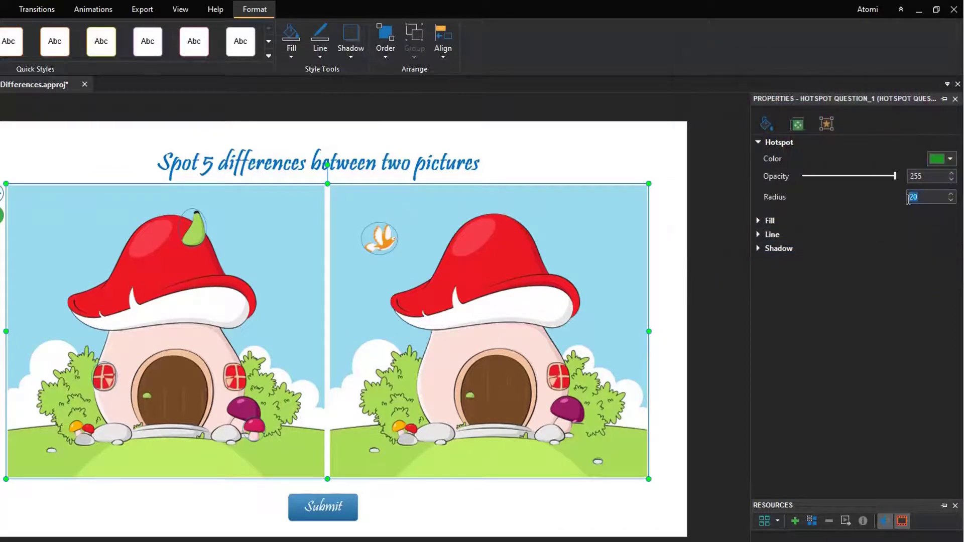
{"action": "type", "text": "30"}
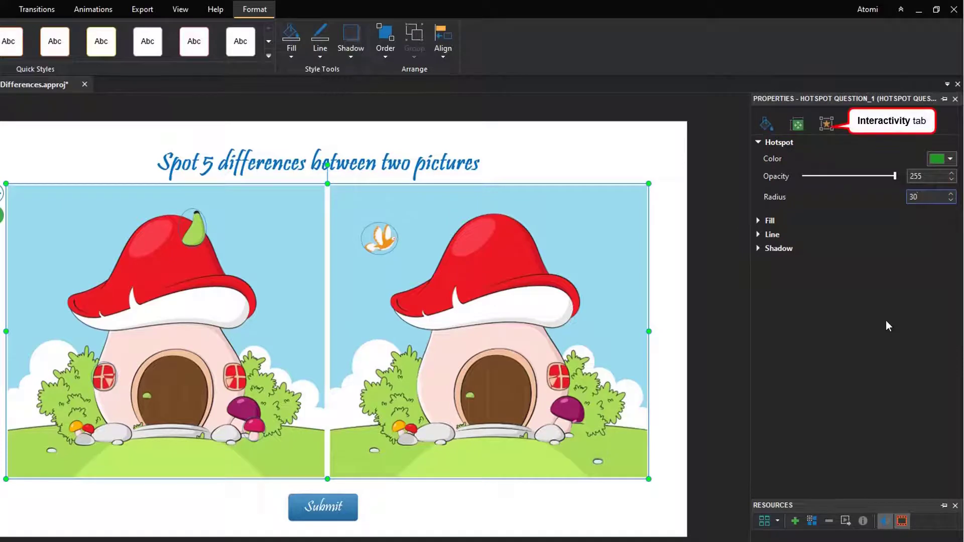
Step: Expand General, Score & Reporting and Events - Actions, enable Touch Limit set to 5, then select Points
{"action": "left_click", "coordinate": [821, 129]}
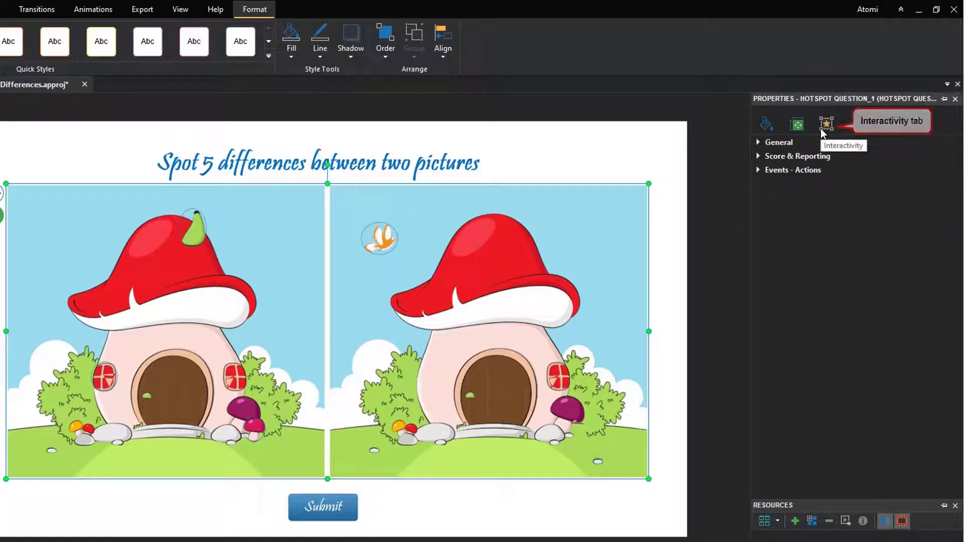
{"action": "left_click", "coordinate": [821, 143]}
{"action": "left_click", "coordinate": [878, 350]}
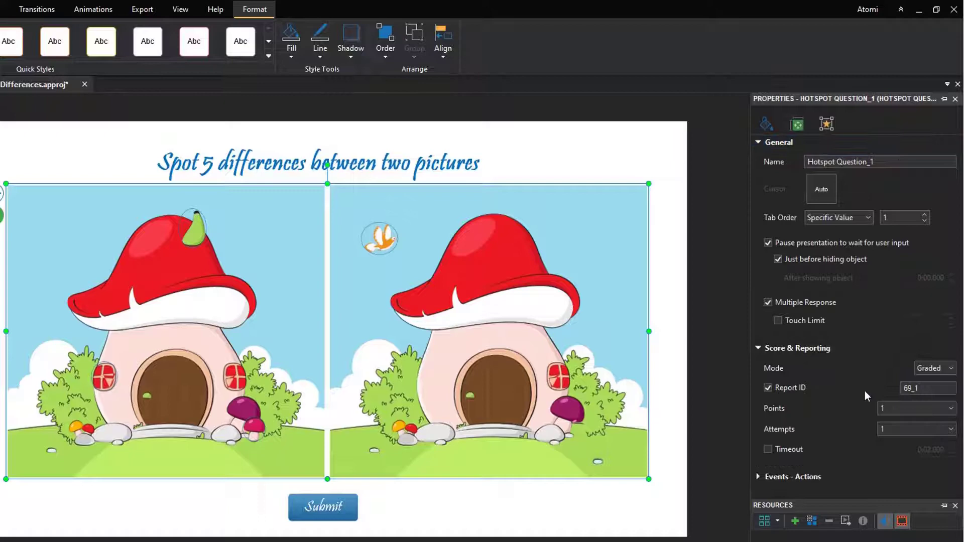
{"action": "left_click", "coordinate": [851, 477]}
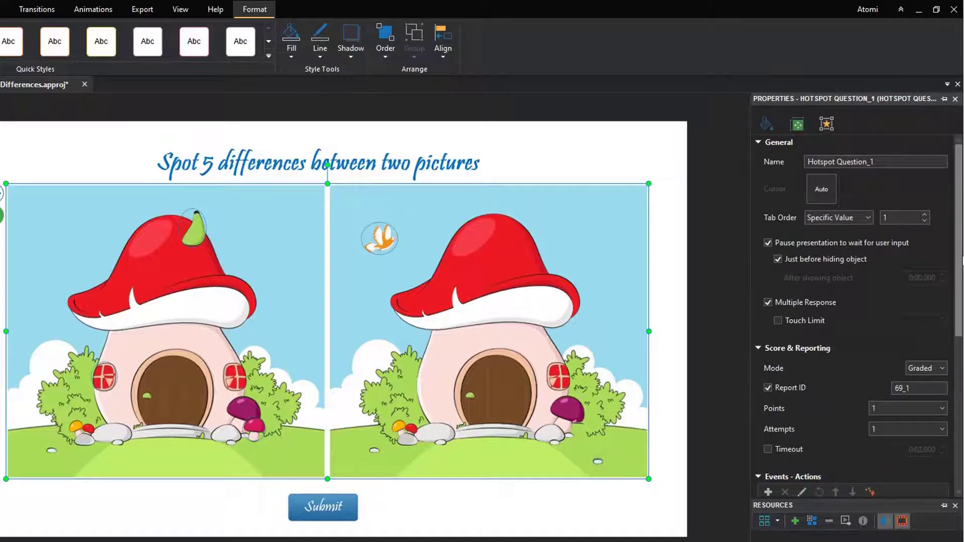
{"action": "scroll", "coordinate": [962, 262], "scroll_direction": "down", "scroll_amount": 3}
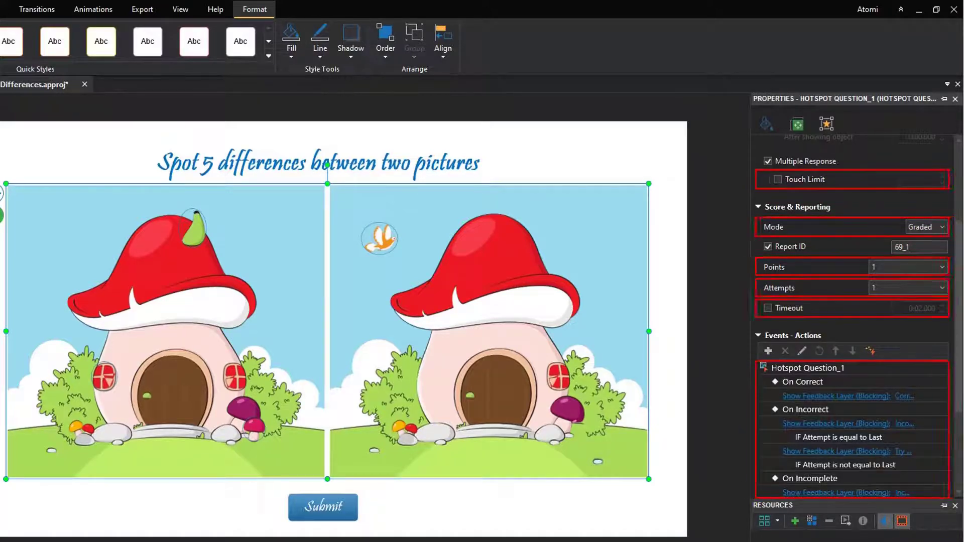
{"action": "left_click", "coordinate": [778, 180]}
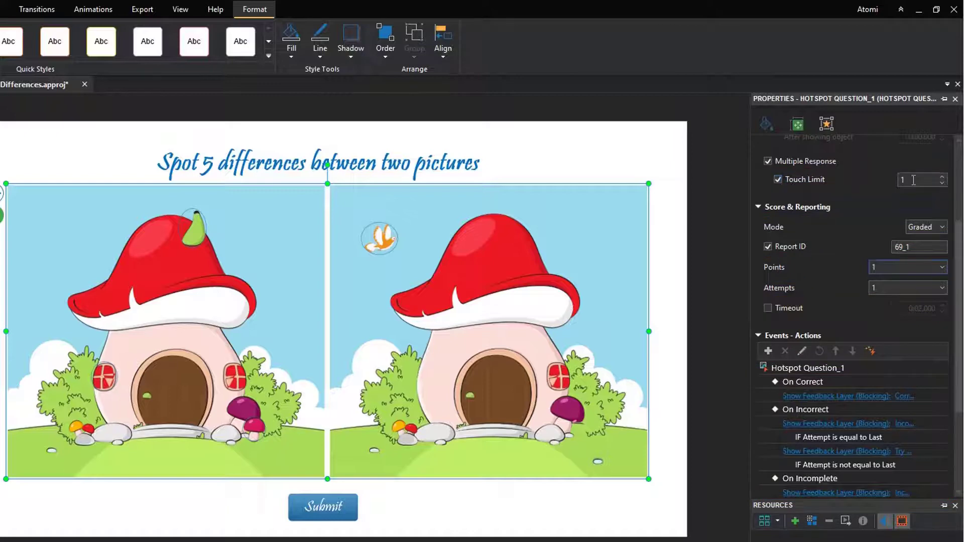
{"action": "double_click", "coordinate": [895, 184]}
{"action": "type", "text": "5"}
{"action": "double_click", "coordinate": [903, 268]}
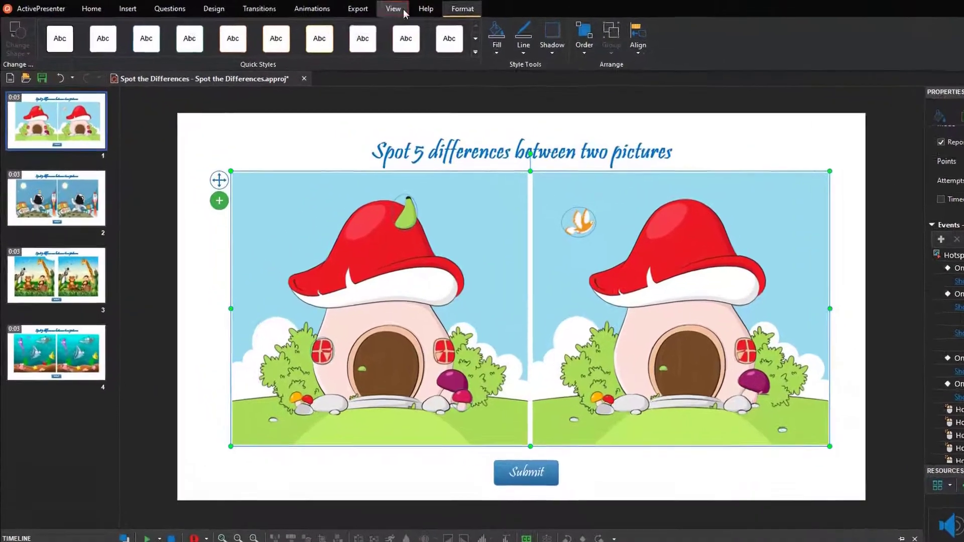
Step: In the Feedback Master, change the feedback panel's shape to a cloud callout
{"action": "left_click", "coordinate": [336, 8]}
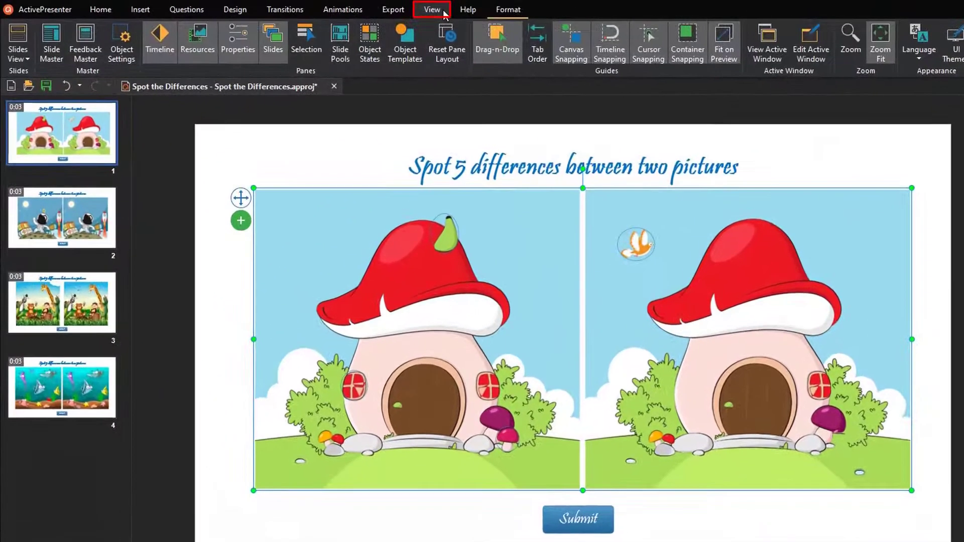
{"action": "left_click", "coordinate": [85, 43]}
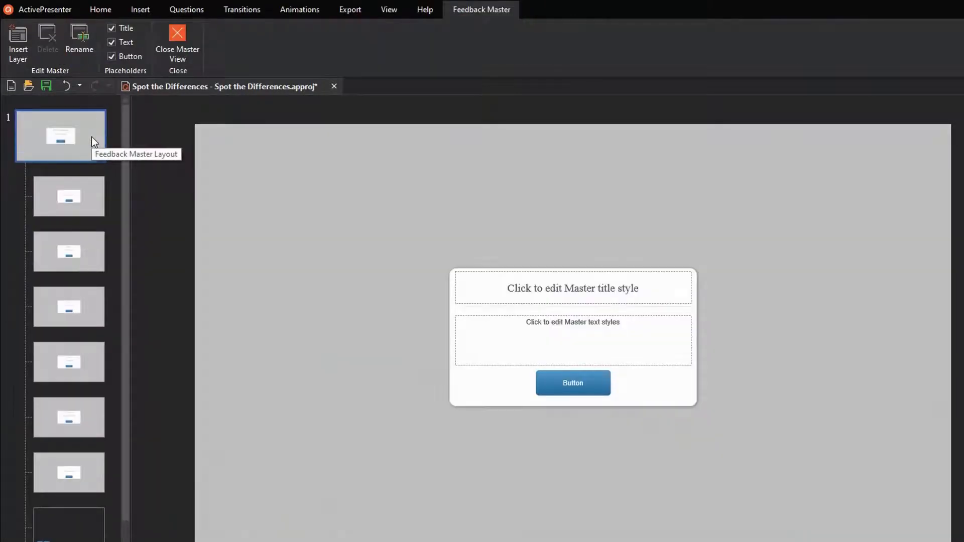
{"action": "left_click", "coordinate": [489, 388]}
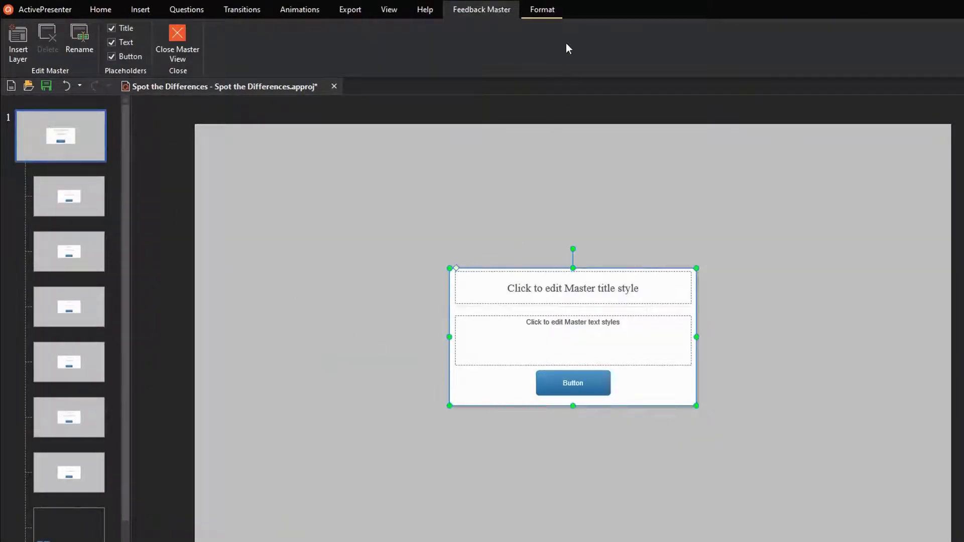
{"action": "left_click", "coordinate": [562, 14]}
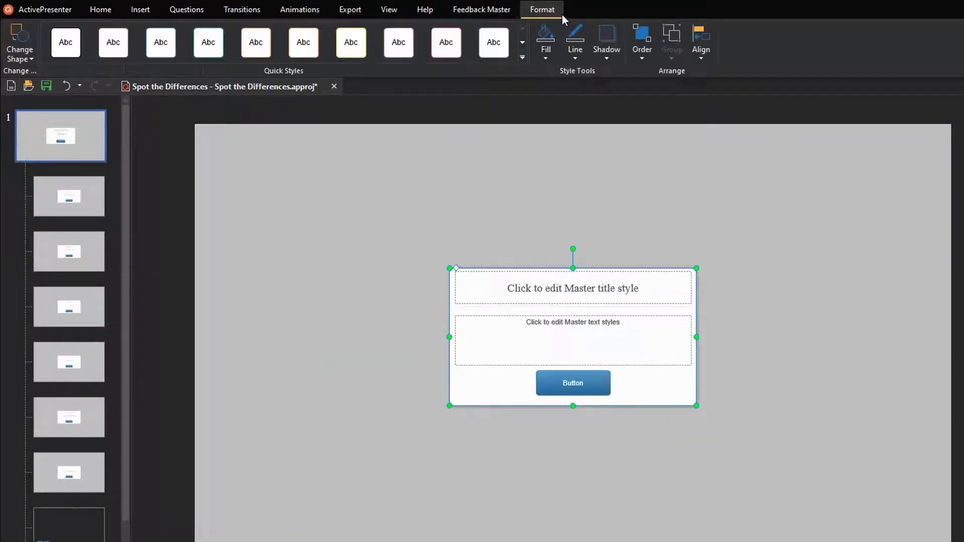
{"action": "left_click", "coordinate": [29, 37]}
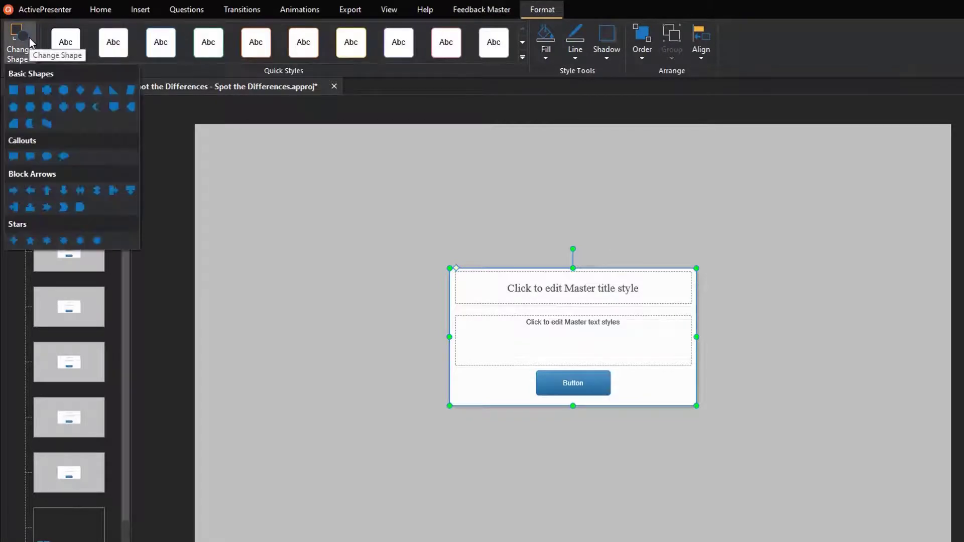
{"action": "left_click", "coordinate": [65, 151]}
Step: Enlarge the cloud toward the top left and right, and pull its tail bubbles closer
{"action": "left_click_drag", "start_coordinate": [450, 268], "coordinate": [419, 214]}
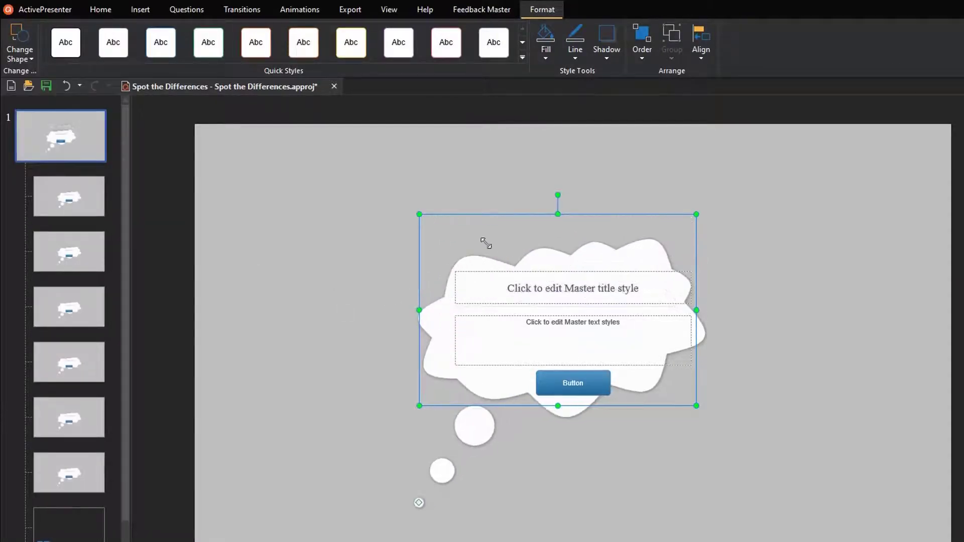
{"action": "left_click_drag", "start_coordinate": [696, 406], "coordinate": [734, 405]}
{"action": "left_click_drag", "start_coordinate": [418, 503], "coordinate": [417, 447]}
Step: Set the title, text and button placeholders to the Pristina font
{"action": "left_click", "coordinate": [544, 297]}
{"action": "left_click", "coordinate": [573, 321], "text": "ctrl"}
{"action": "left_click", "coordinate": [573, 381], "text": "ctrl"}
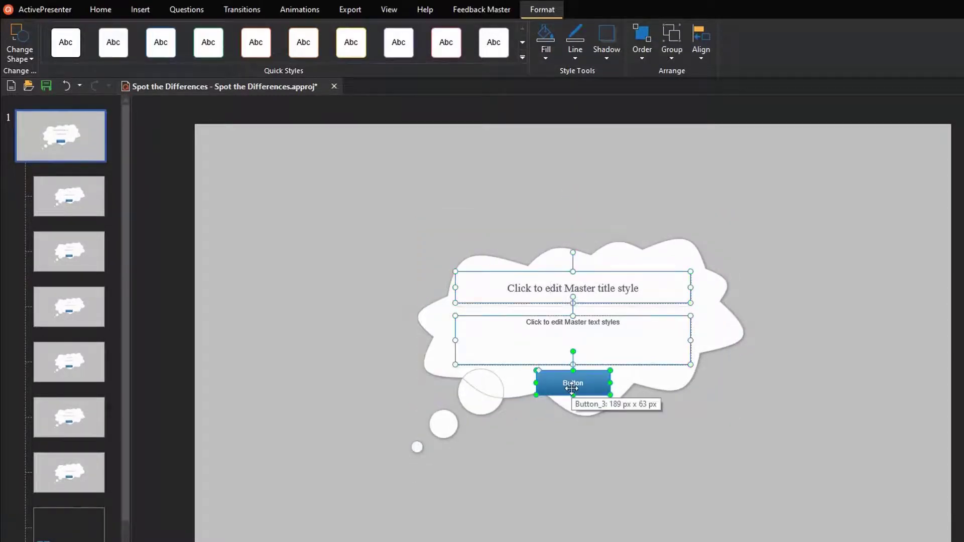
{"action": "left_click", "coordinate": [100, 9]}
{"action": "left_click", "coordinate": [229, 32]}
{"action": "type", "text": "Pristina"}
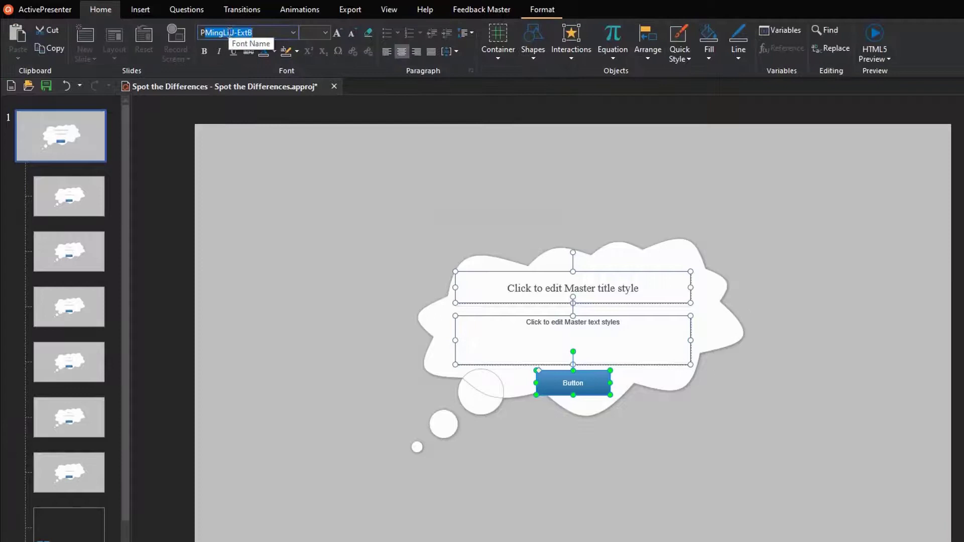
{"action": "key", "text": "Return"}
Step: Make the feedback title 60 pt bold
{"action": "left_click", "coordinate": [593, 279]}
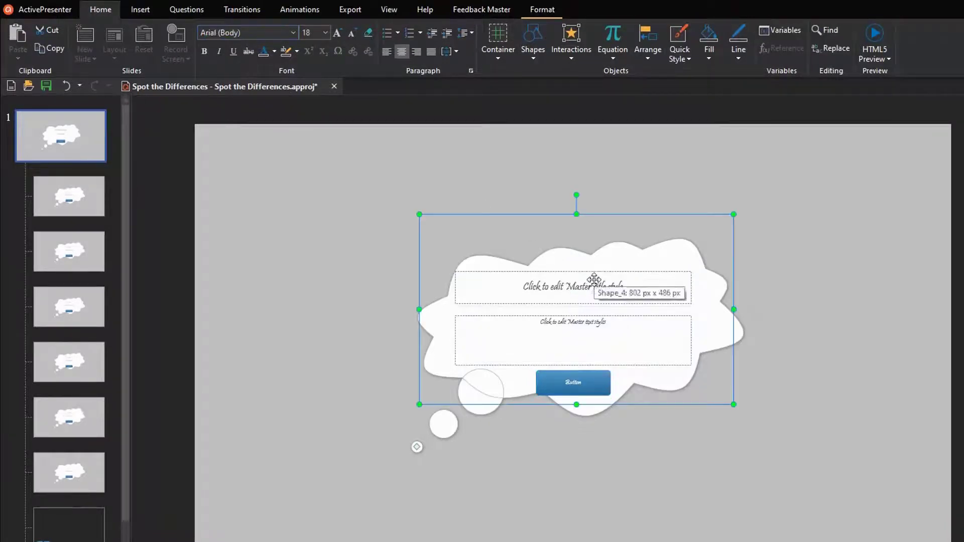
{"action": "double_click", "coordinate": [593, 285]}
{"action": "left_click", "coordinate": [618, 239]}
{"action": "type", "text": "60"}
{"action": "key", "text": "Return"}
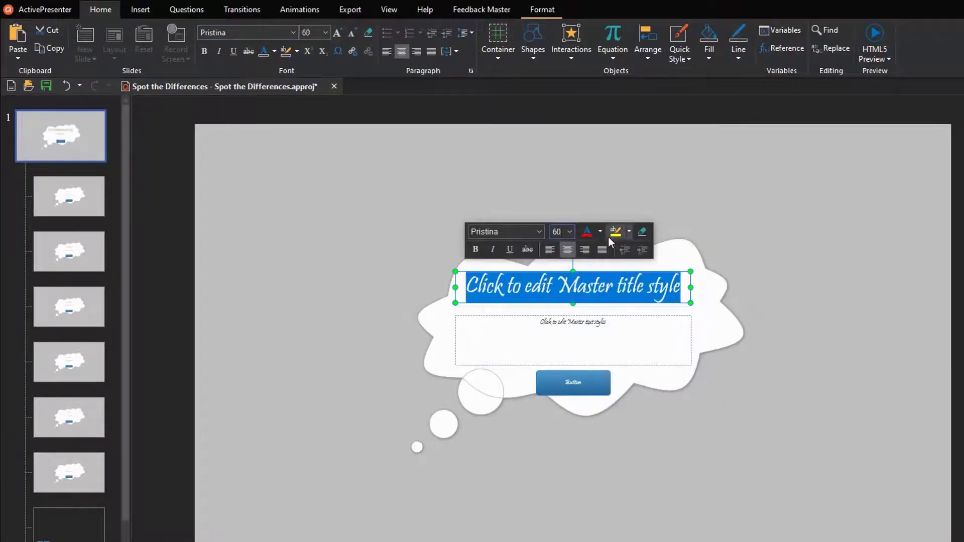
{"action": "key", "text": "ctrl+b"}
Step: Set the body text and the button label to size 44
{"action": "left_click", "coordinate": [612, 327]}
{"action": "double_click", "coordinate": [612, 326]}
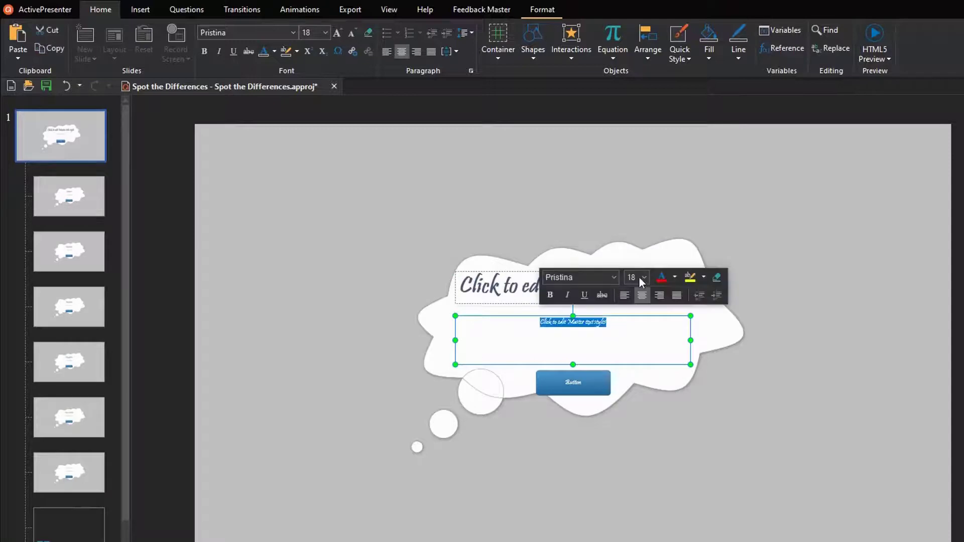
{"action": "left_click", "coordinate": [643, 278]}
{"action": "left_click", "coordinate": [639, 481]}
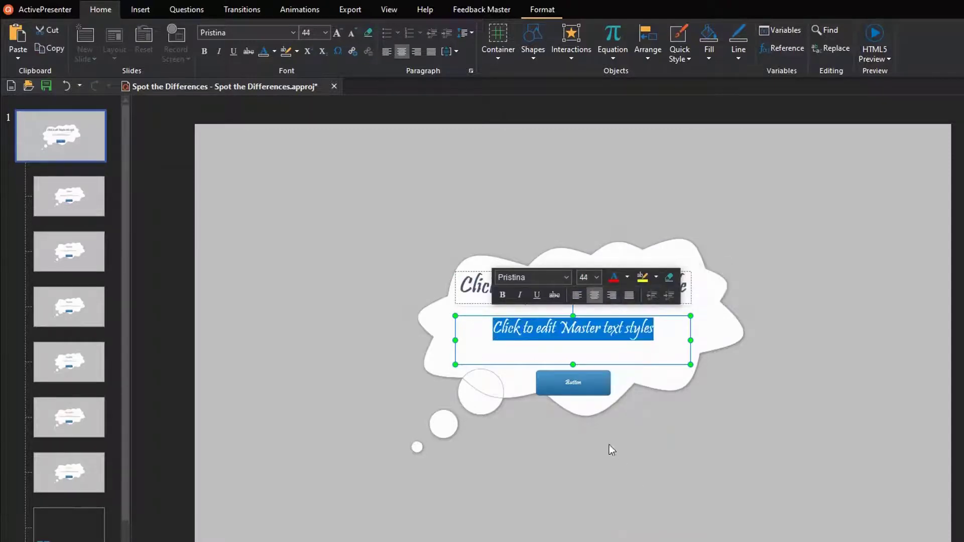
{"action": "left_click", "coordinate": [583, 384]}
{"action": "double_click", "coordinate": [573, 382]}
{"action": "left_click", "coordinate": [655, 338]}
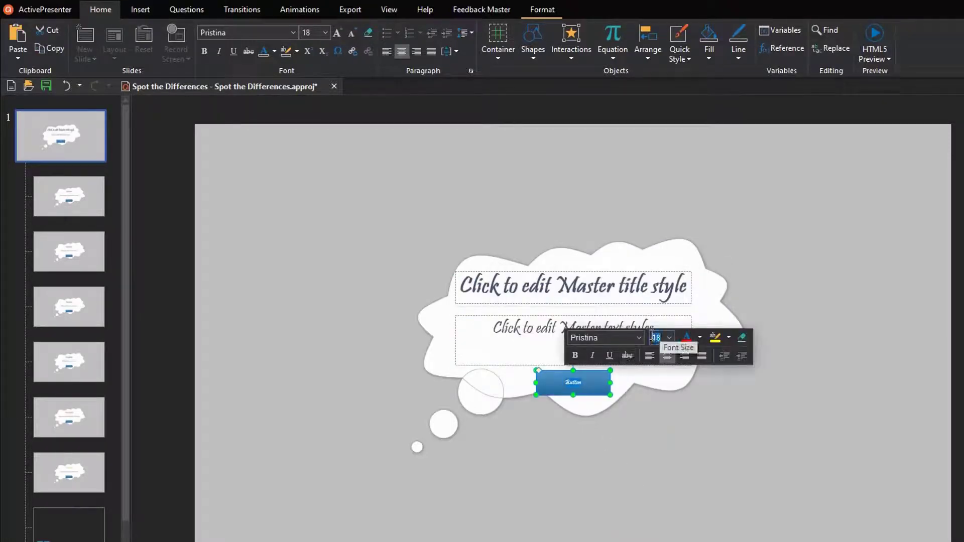
{"action": "type", "text": "44"}
{"action": "key", "text": "Return"}
Step: Enlarge the cloud, widen the title placeholder, and fill the cloud light cream
{"action": "left_click", "coordinate": [713, 400]}
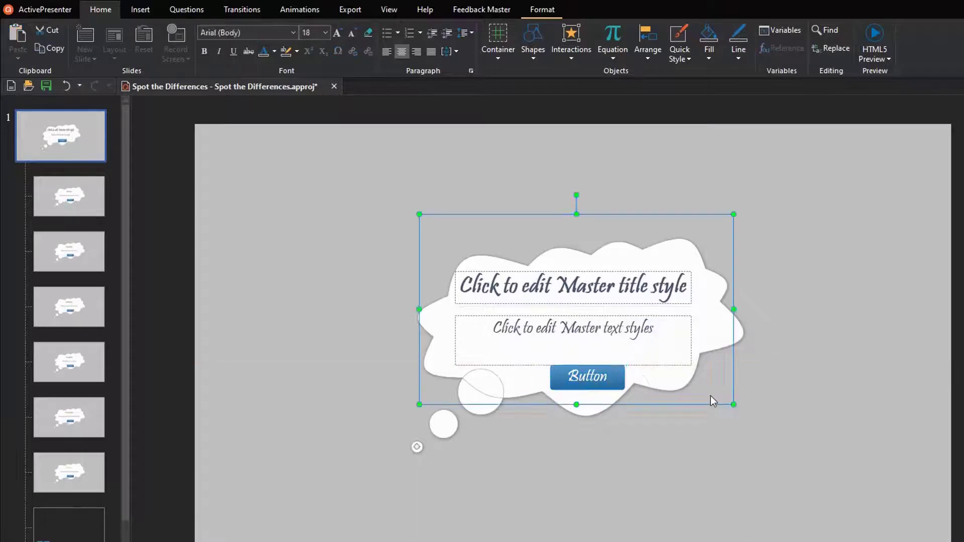
{"action": "left_click_drag", "start_coordinate": [736, 402], "coordinate": [744, 415]}
{"action": "left_click", "coordinate": [602, 379]}
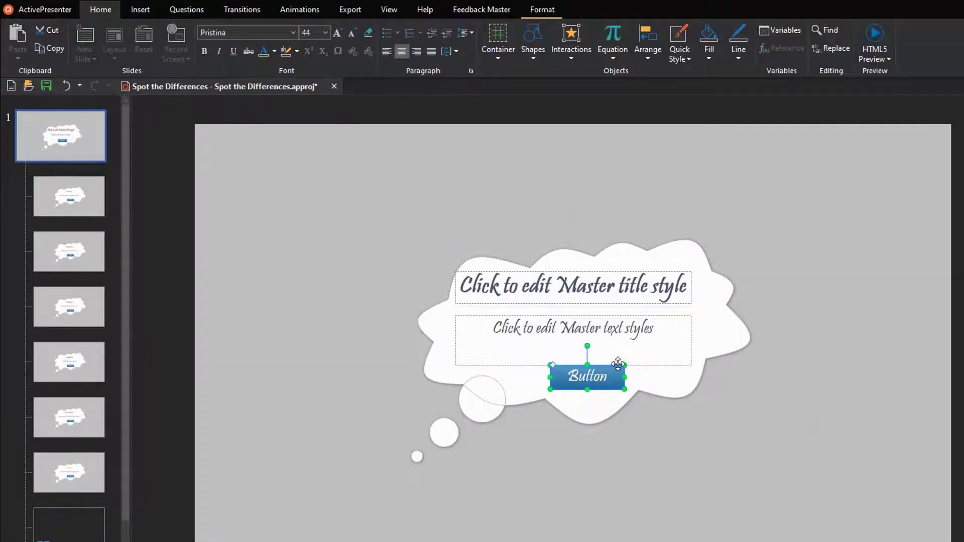
{"action": "left_click", "coordinate": [668, 448]}
{"action": "left_click", "coordinate": [665, 295]}
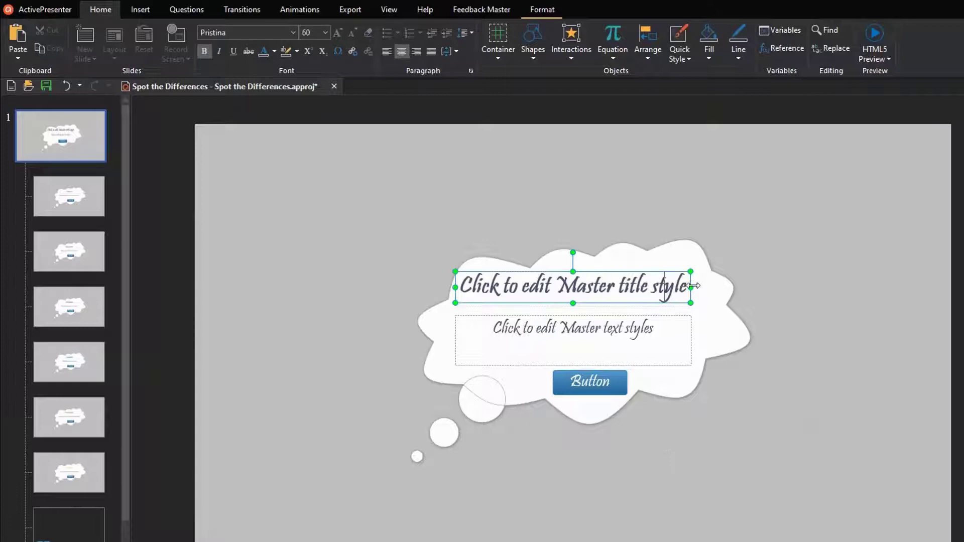
{"action": "left_click_drag", "start_coordinate": [692, 287], "coordinate": [708, 288]}
{"action": "left_click", "coordinate": [646, 383]}
{"action": "left_click", "coordinate": [546, 44]}
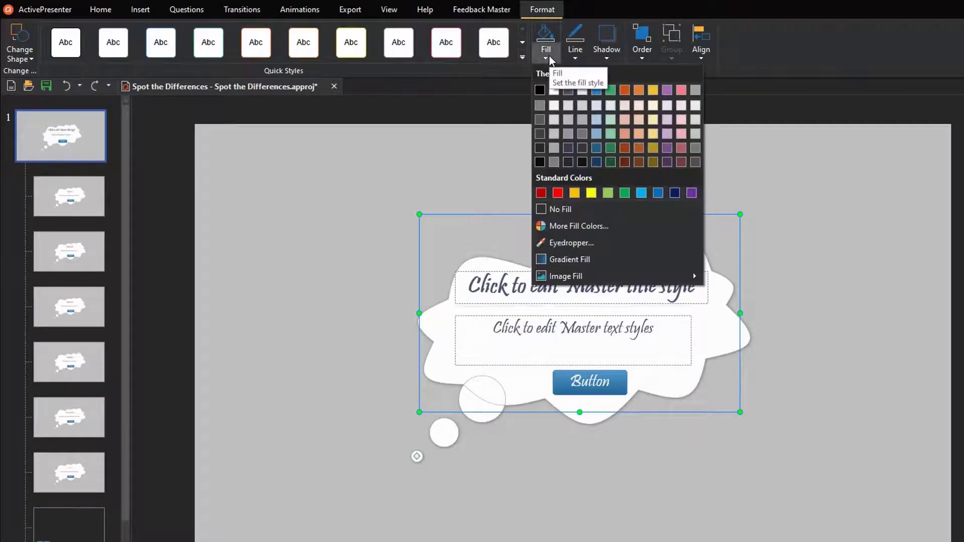
{"action": "left_click", "coordinate": [653, 106]}
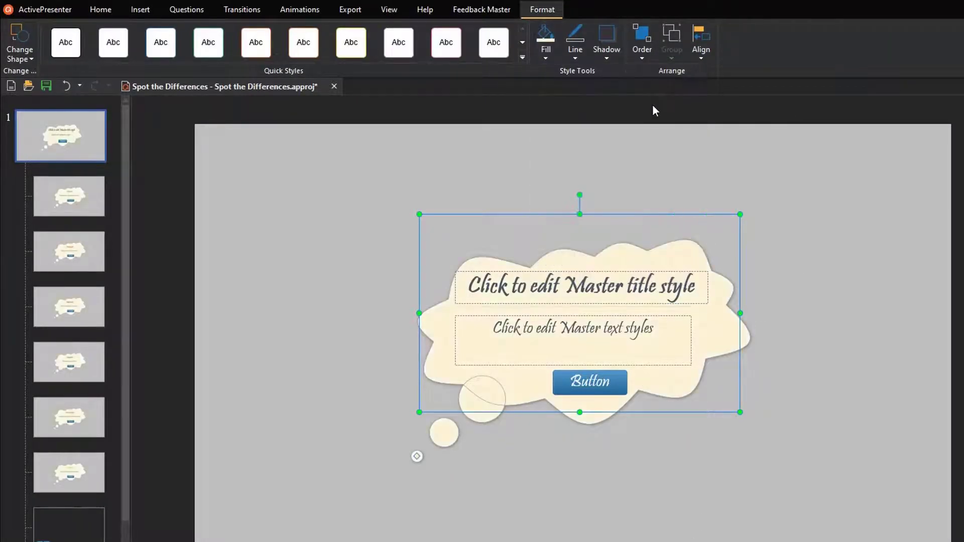
Step: Style the button with a yellow fill, black outline and black label text
{"action": "left_click", "coordinate": [616, 384]}
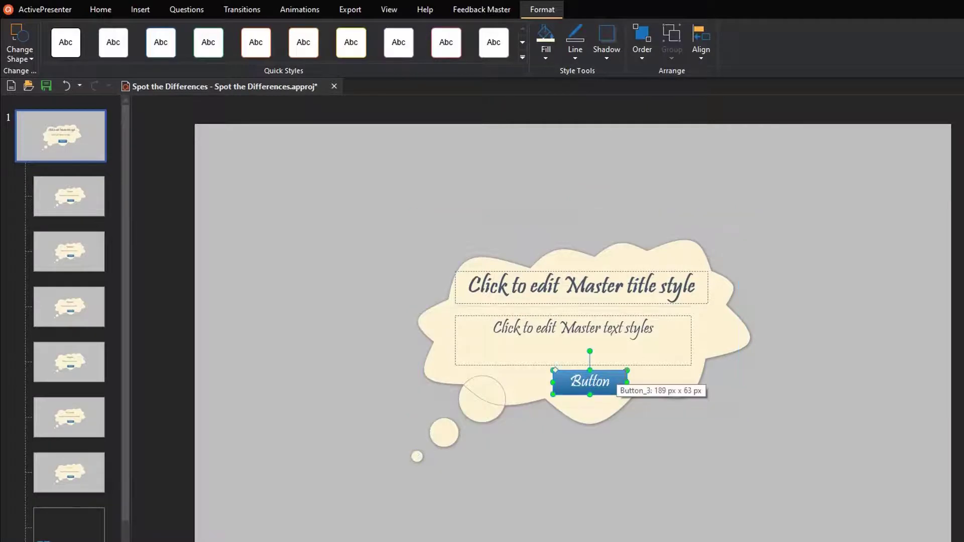
{"action": "left_click", "coordinate": [545, 58]}
{"action": "left_click", "coordinate": [650, 89]}
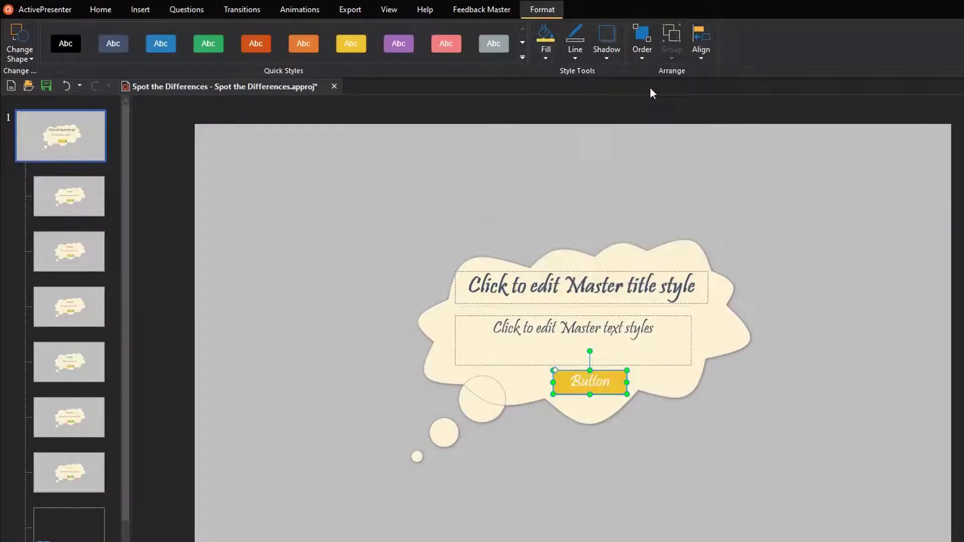
{"action": "left_click", "coordinate": [575, 59]}
{"action": "left_click", "coordinate": [740, 274]}
{"action": "left_click", "coordinate": [566, 62]}
{"action": "left_click", "coordinate": [570, 87]}
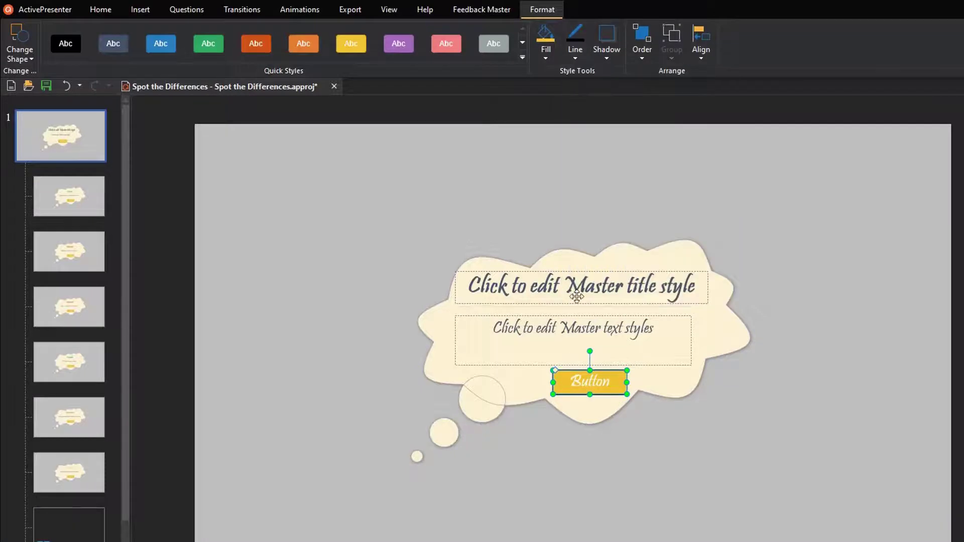
{"action": "double_click", "coordinate": [603, 383]}
{"action": "left_click", "coordinate": [705, 331]}
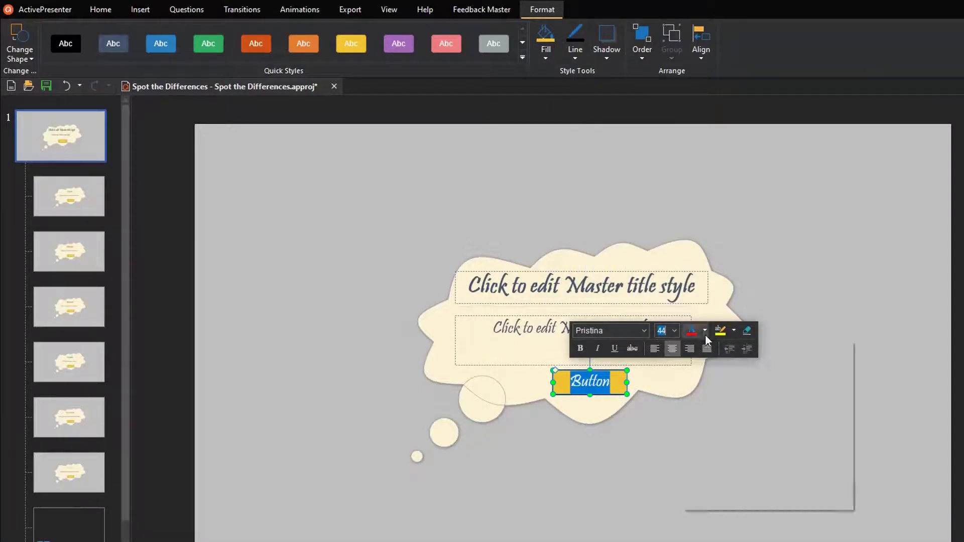
{"action": "left_click", "coordinate": [690, 364]}
{"action": "left_click", "coordinate": [693, 404]}
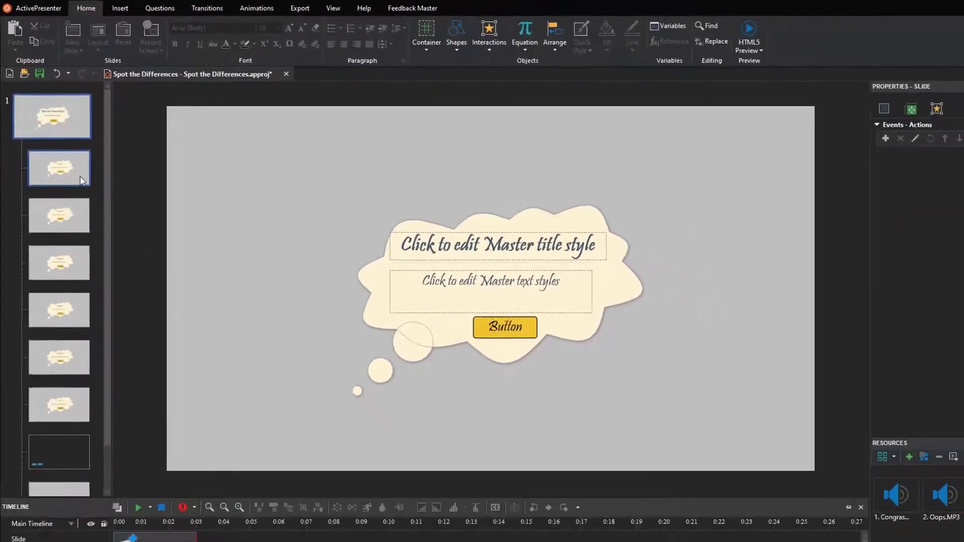
Step: Retitle the slide 2 correct feedback 'That's great!' and add the Congrast sound
{"action": "left_click", "coordinate": [80, 181]}
{"action": "left_click", "coordinate": [429, 234]}
{"action": "double_click", "coordinate": [525, 248]}
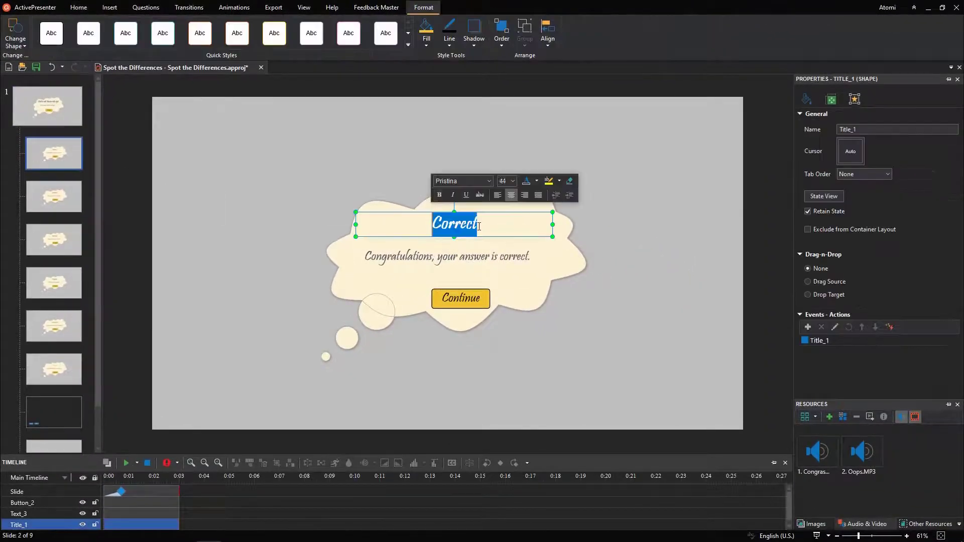
{"action": "type", "text": "That's great!"}
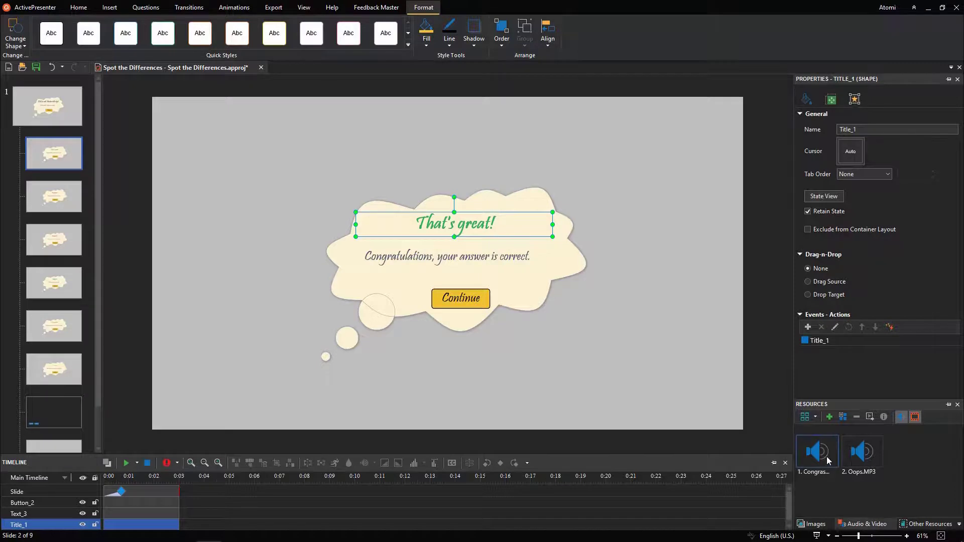
{"action": "left_click_drag", "start_coordinate": [827, 461], "coordinate": [214, 137]}
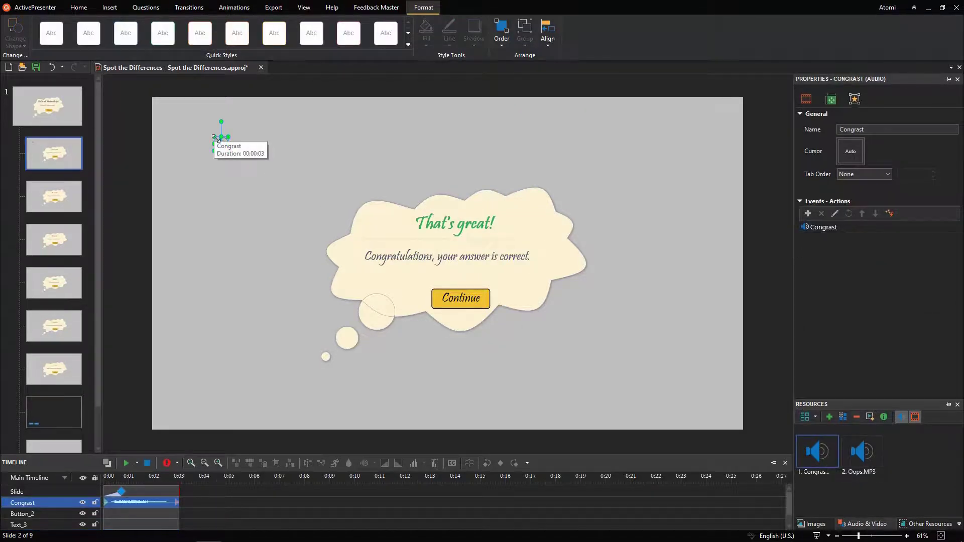
Step: Retitle the slide 3 incorrect feedback 'Oops!' and add the Oops.MP3 sound
{"action": "left_click", "coordinate": [71, 199]}
{"action": "double_click", "coordinate": [454, 223]}
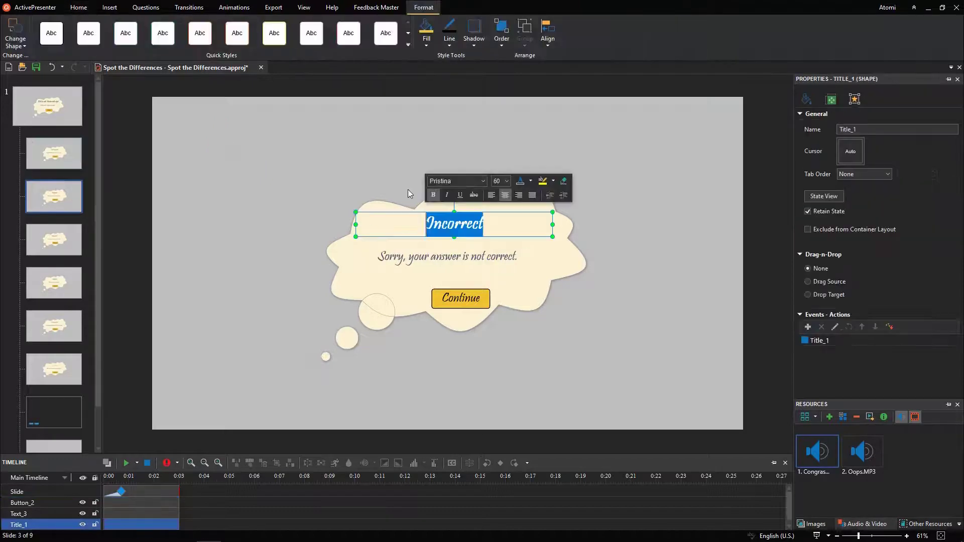
{"action": "type", "text": "Oops!"}
{"action": "left_click_drag", "start_coordinate": [862, 452], "coordinate": [206, 139]}
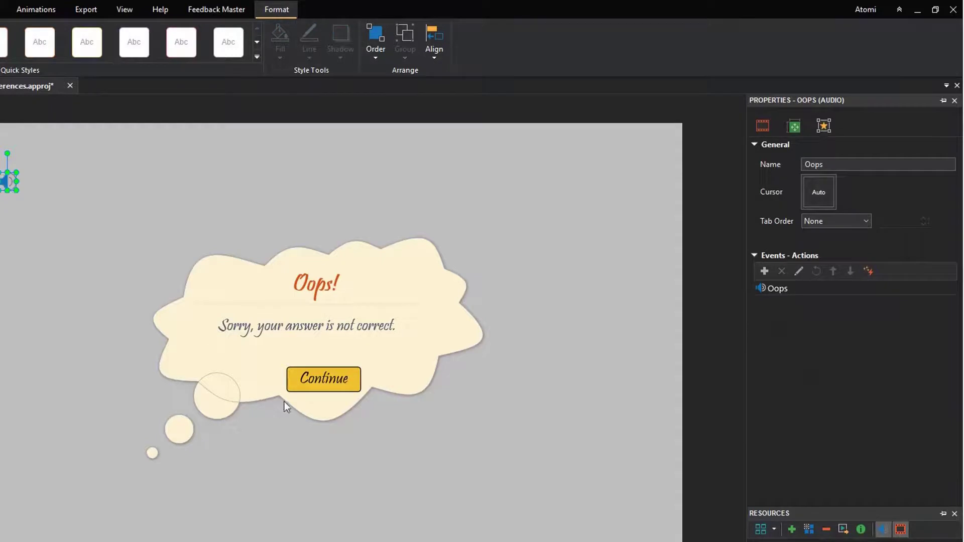
Step: Give the Continue button an On Click action that restarts the presentation
{"action": "left_click", "coordinate": [346, 376]}
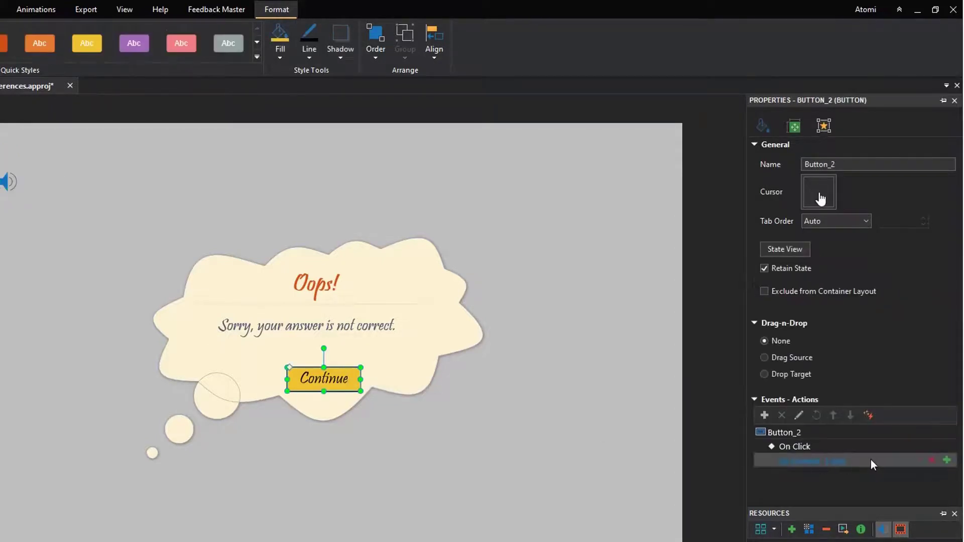
{"action": "left_click", "coordinate": [948, 447]}
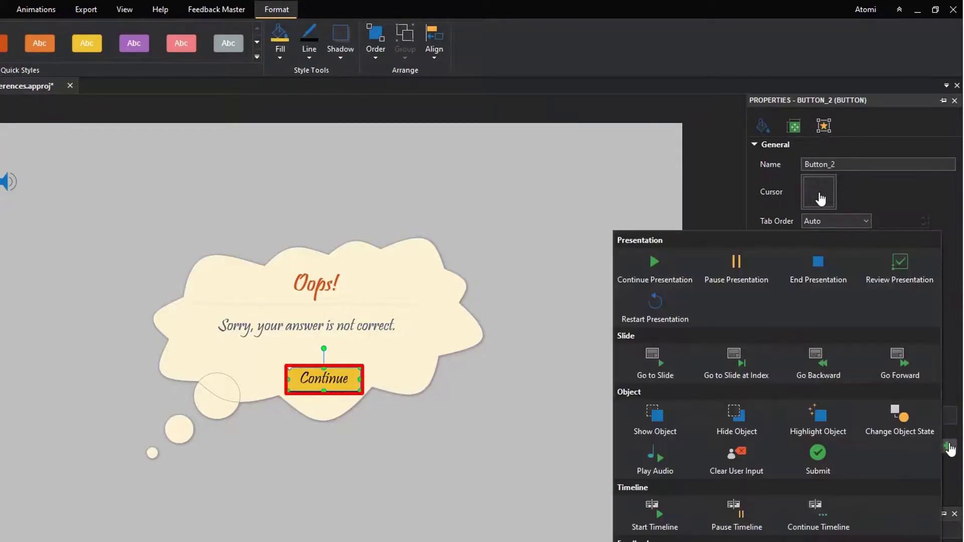
{"action": "left_click", "coordinate": [683, 303]}
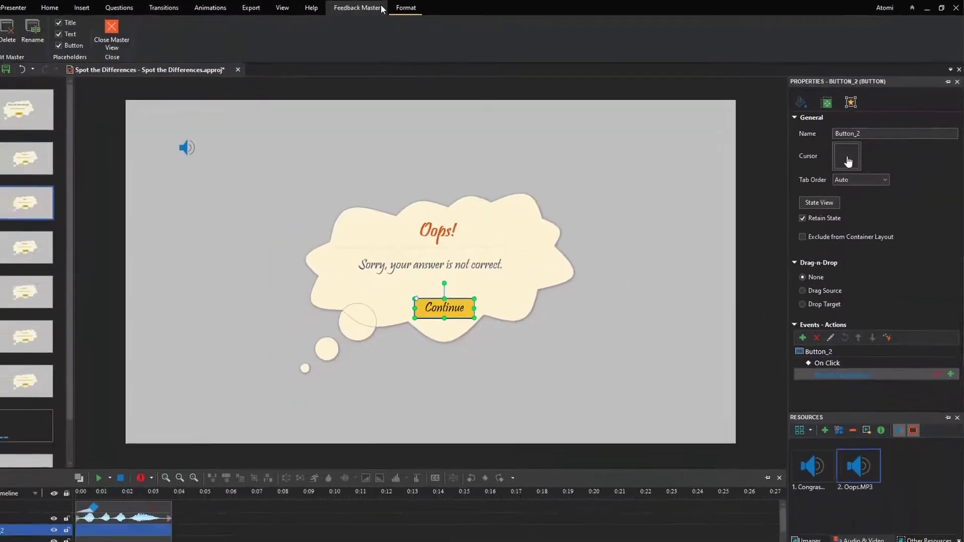
Step: Close Master View, view the Export tab, and review the astronaut and jungle animals slides
{"action": "left_click", "coordinate": [112, 30]}
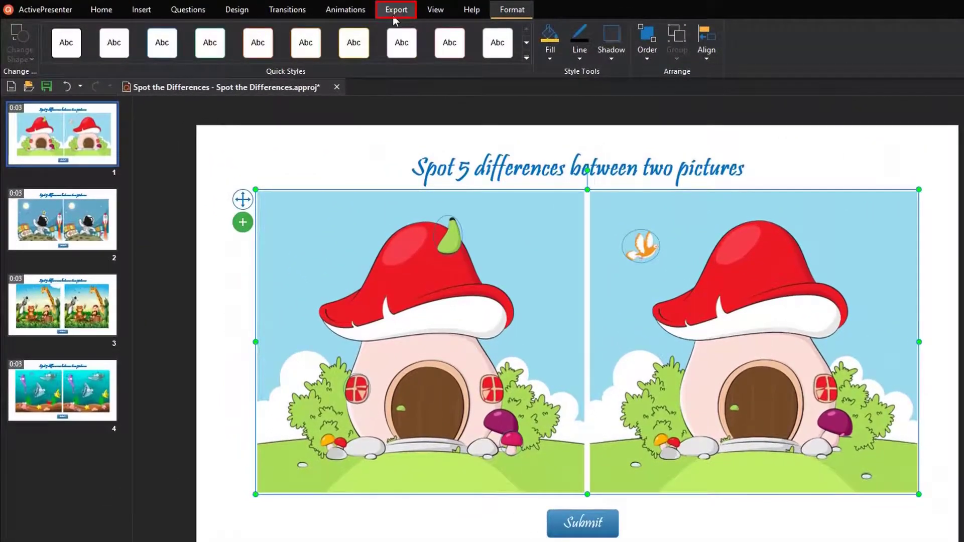
{"action": "left_click", "coordinate": [395, 11]}
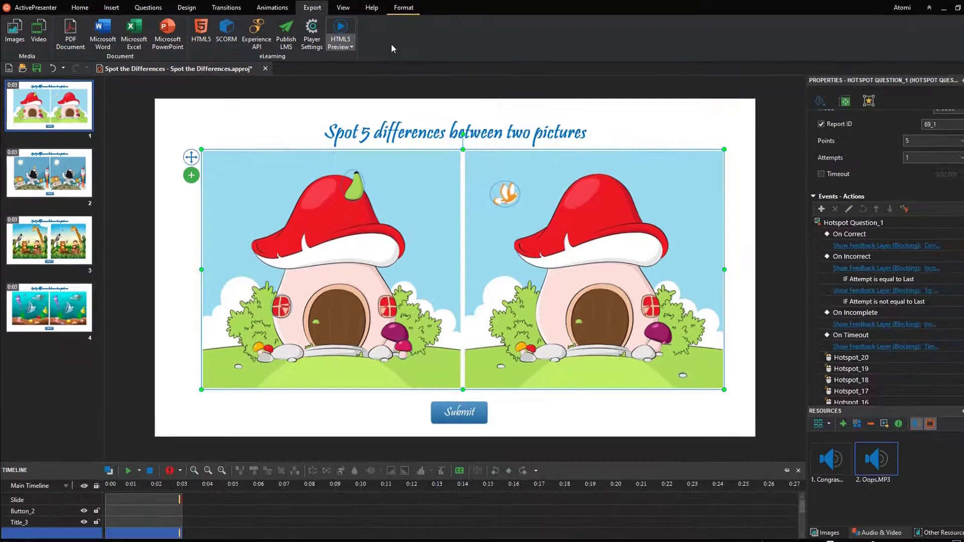
{"action": "left_click", "coordinate": [87, 170]}
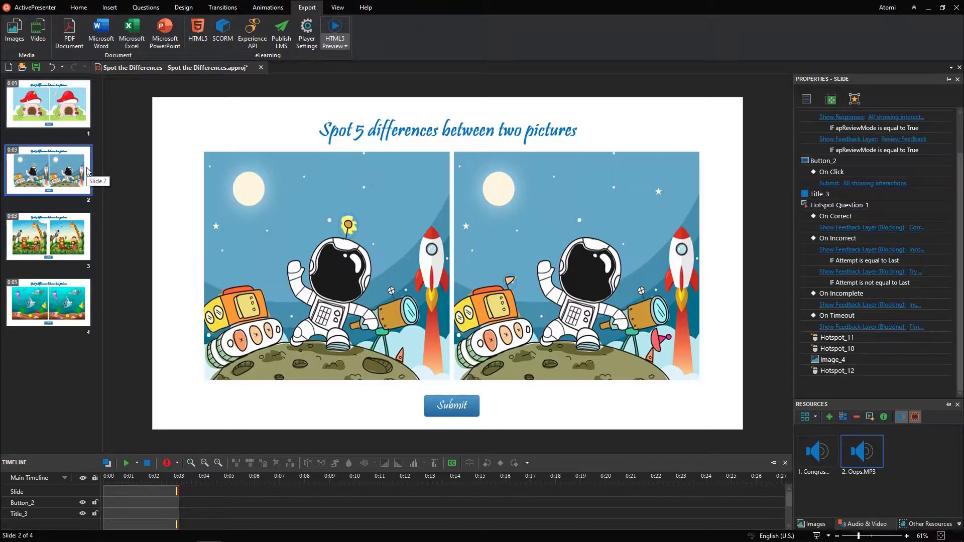
{"action": "left_click", "coordinate": [80, 228]}
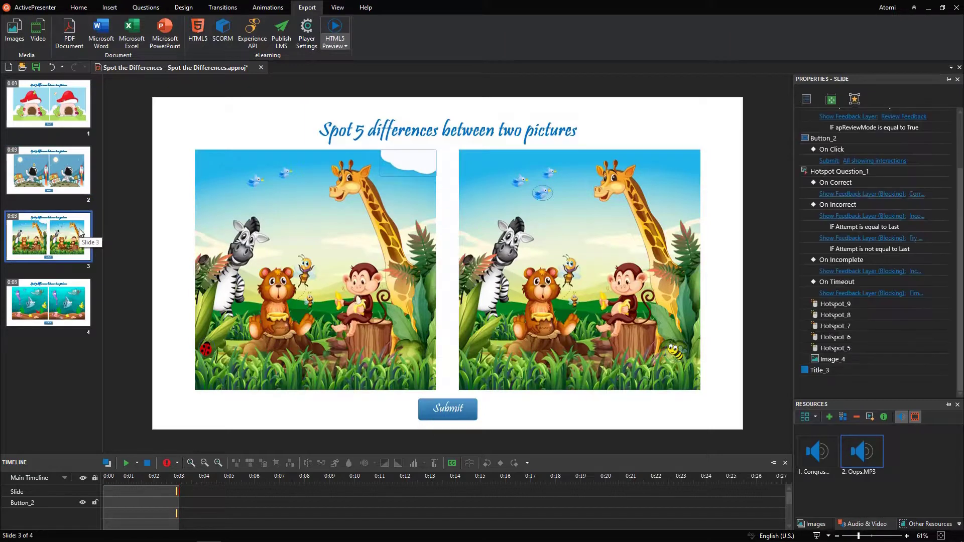